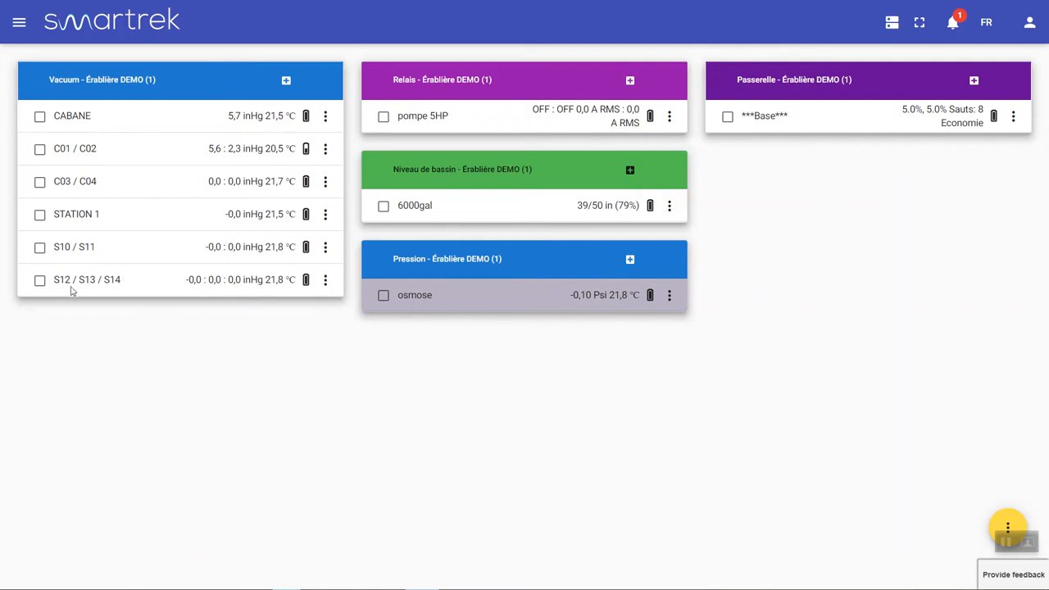
Go to Analyses > Différentiels and start a new differential with '+ Créer un différentiel'
left_click_drag(53, 287, 122, 284)
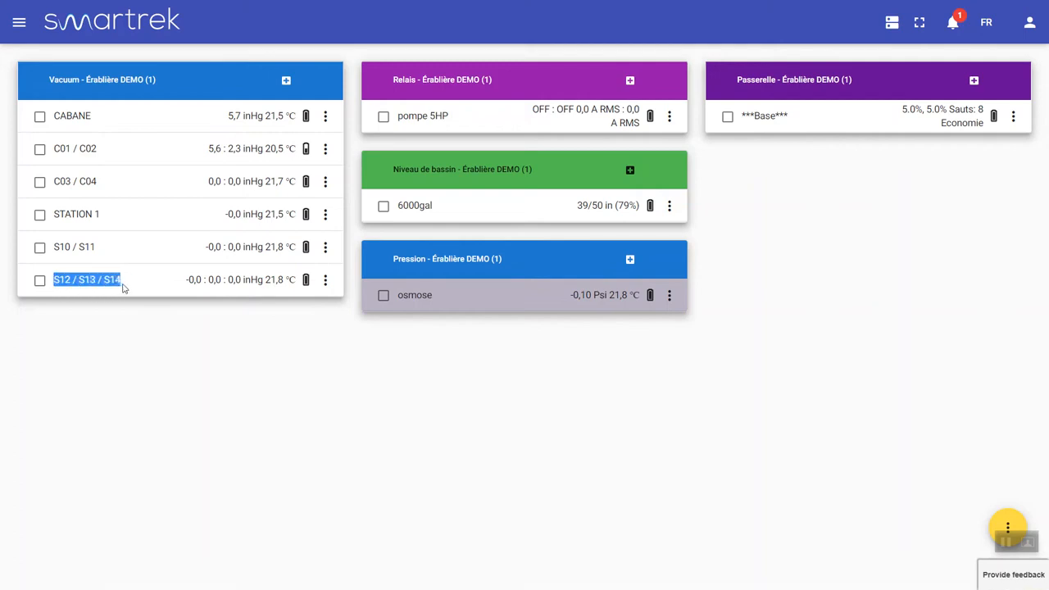
left_click(134, 255)
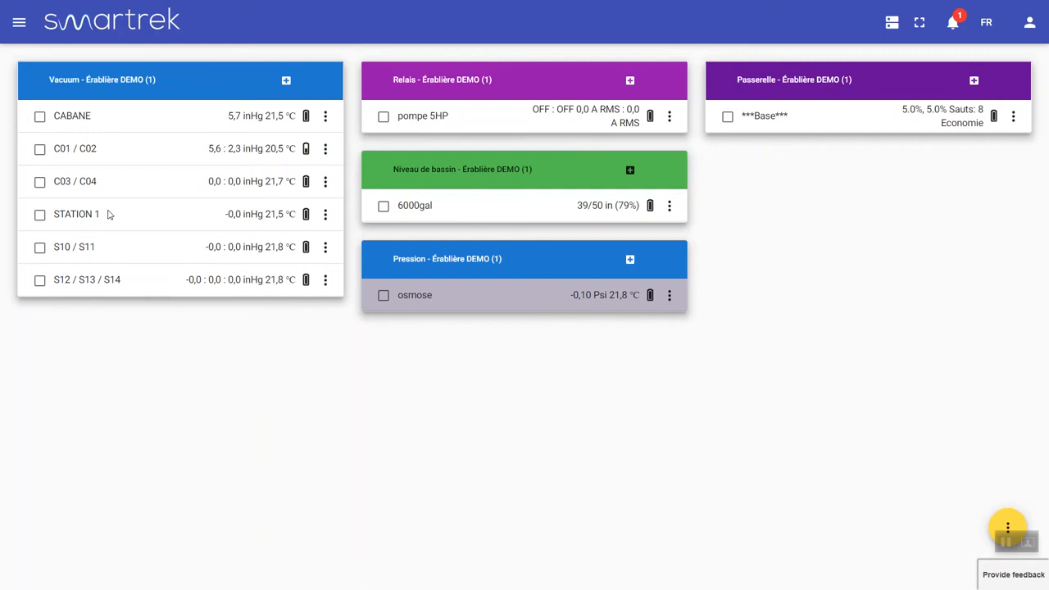
left_click(19, 27)
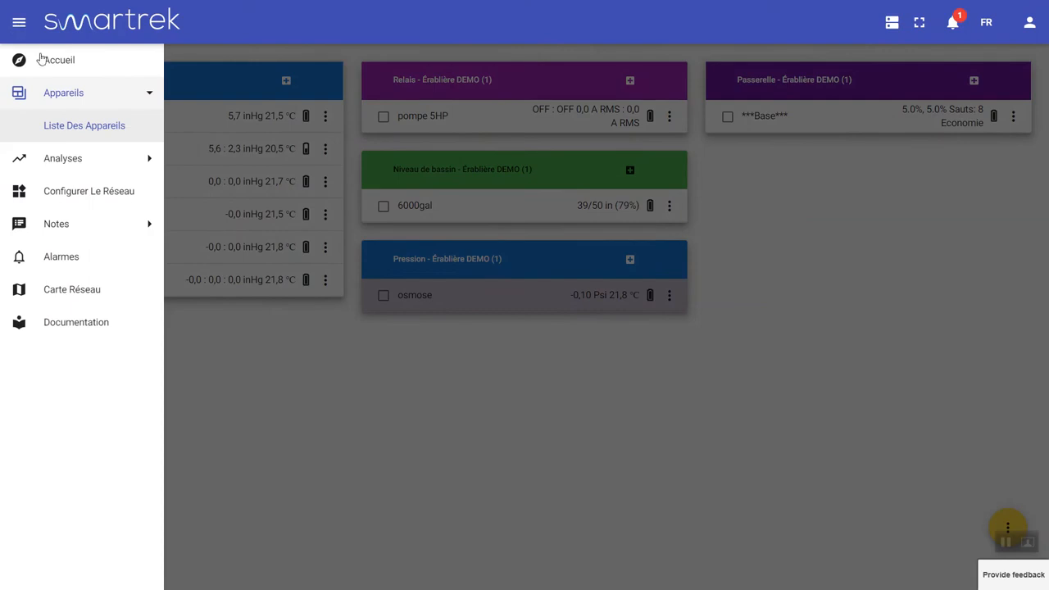
left_click(76, 157)
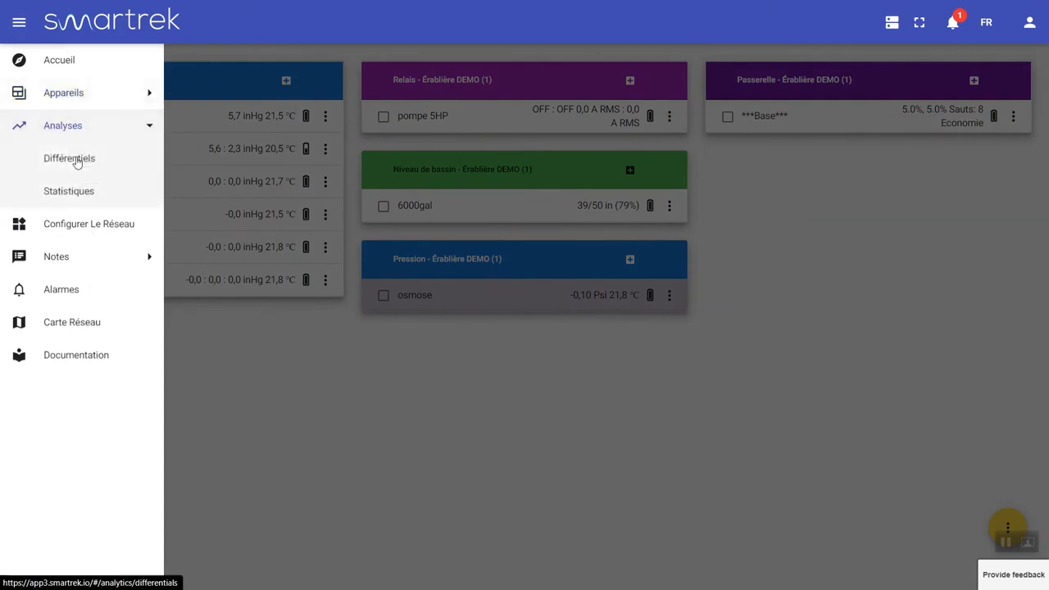
left_click(76, 160)
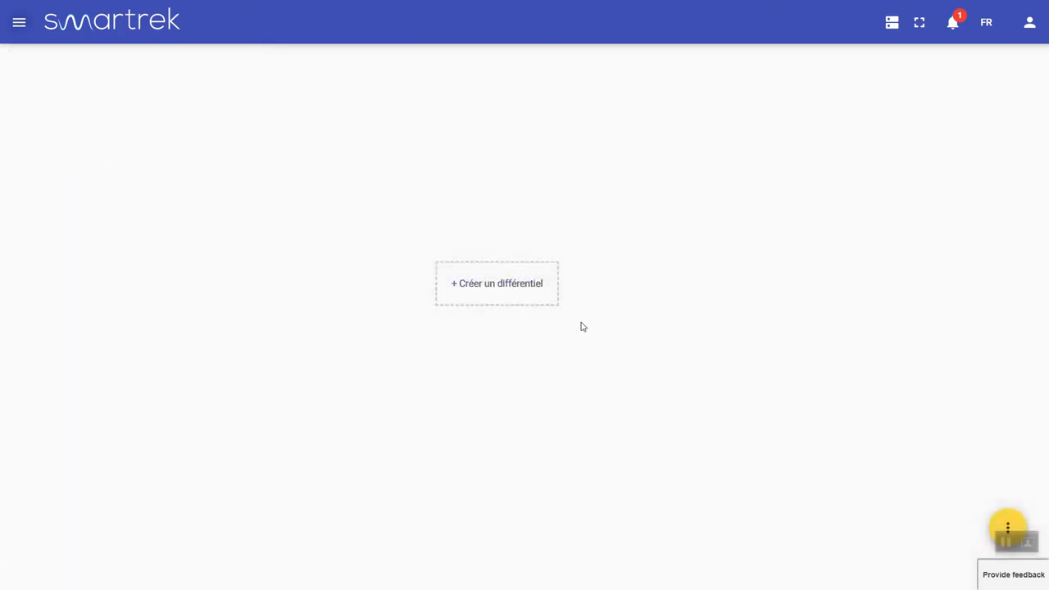
left_click(476, 278)
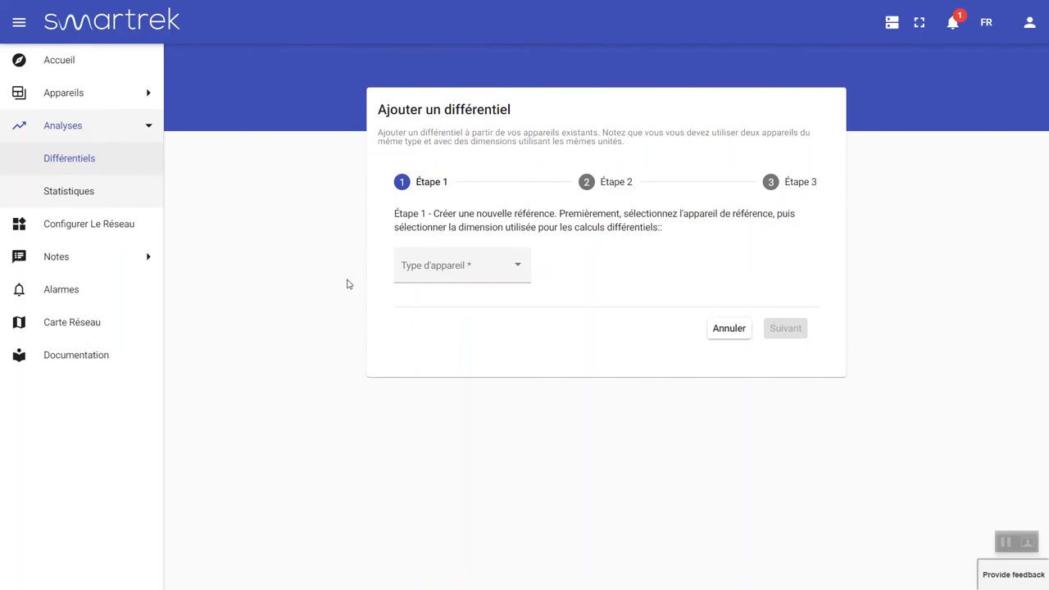
Choose Vacuum type, the CABANE device and the Pressure 1 dimension for the reference
left_click(477, 278)
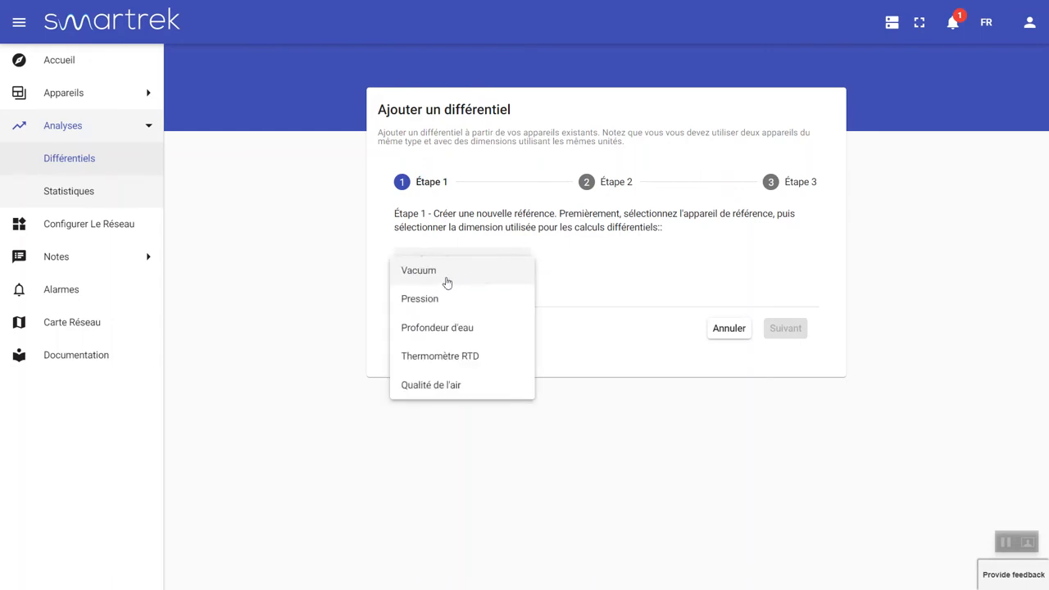
left_click(447, 282)
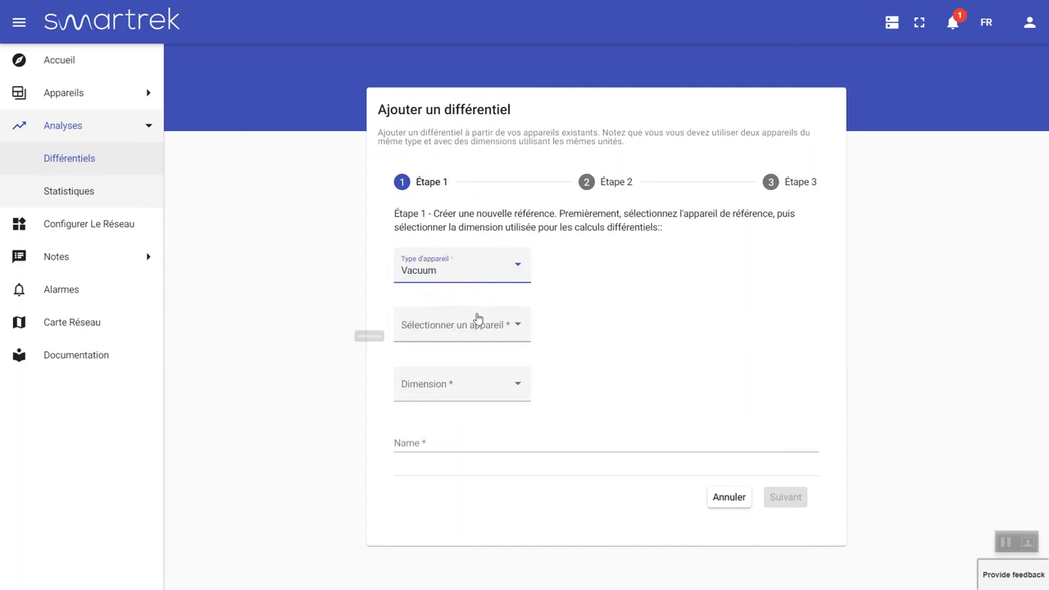
left_click(478, 333)
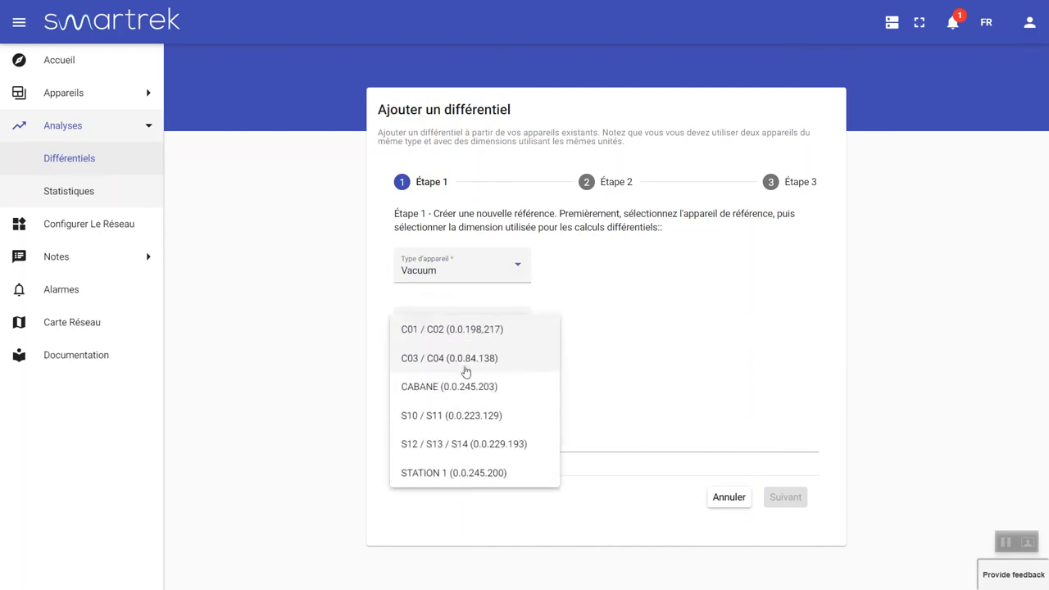
left_click(463, 386)
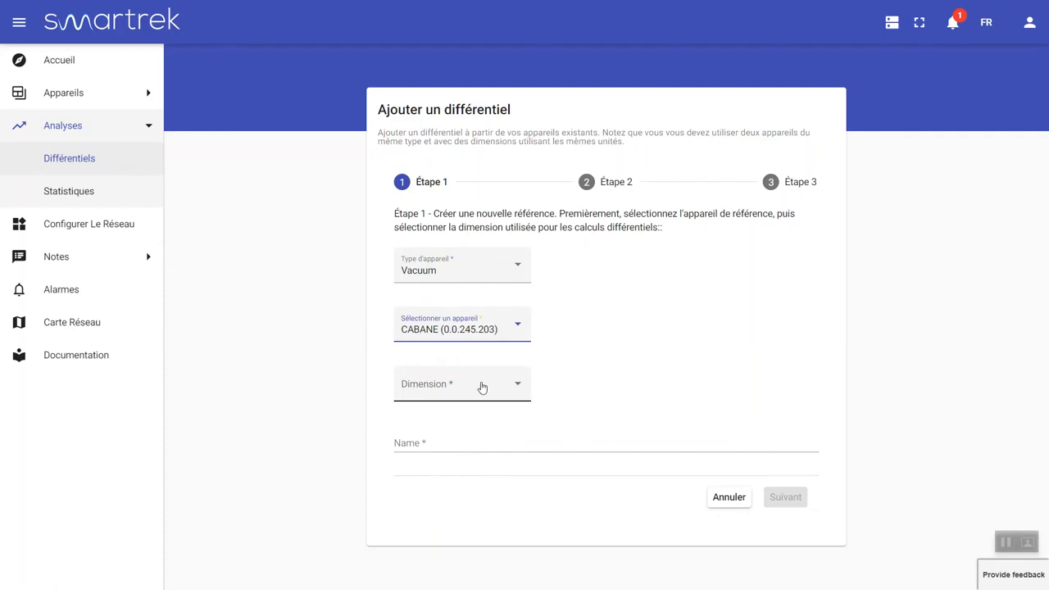
left_click(482, 387)
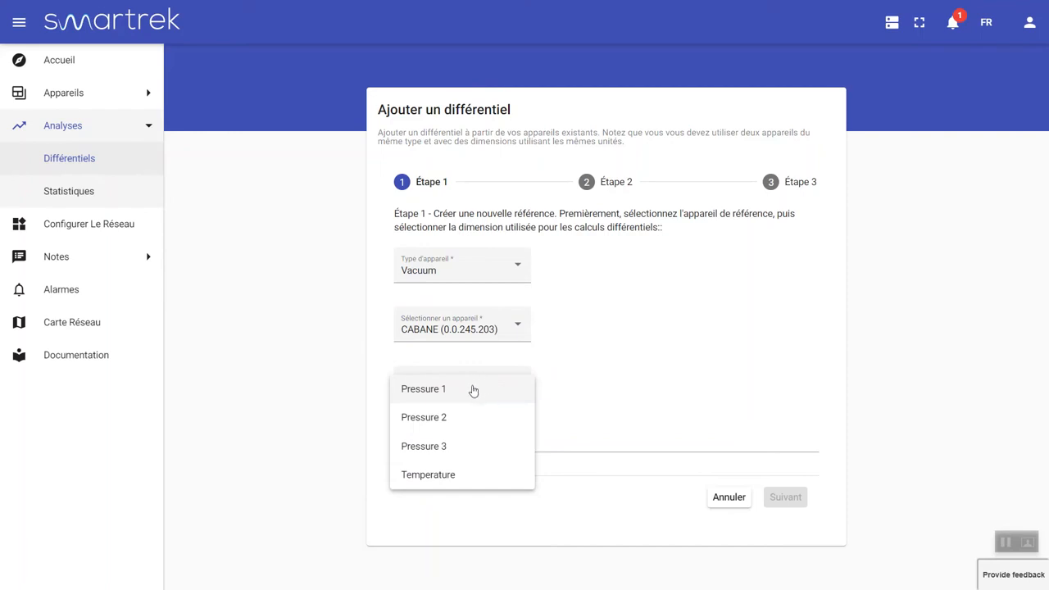
left_click(474, 390)
Trim the reference name to 'CABANE' and continue to step 2
left_click(476, 443)
left_click_drag(476, 443, 431, 455)
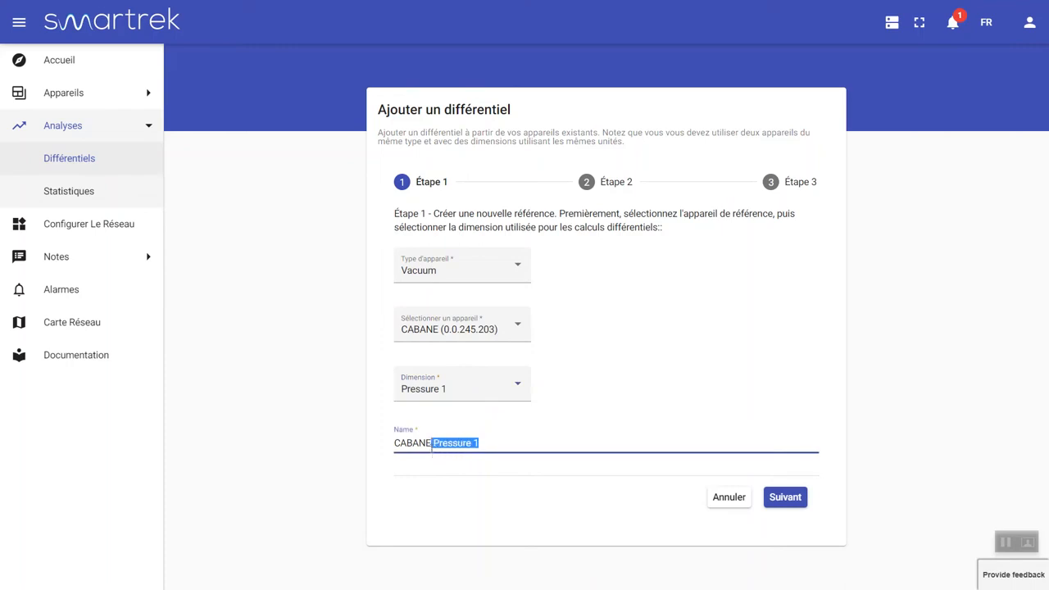
key("BackSpace")
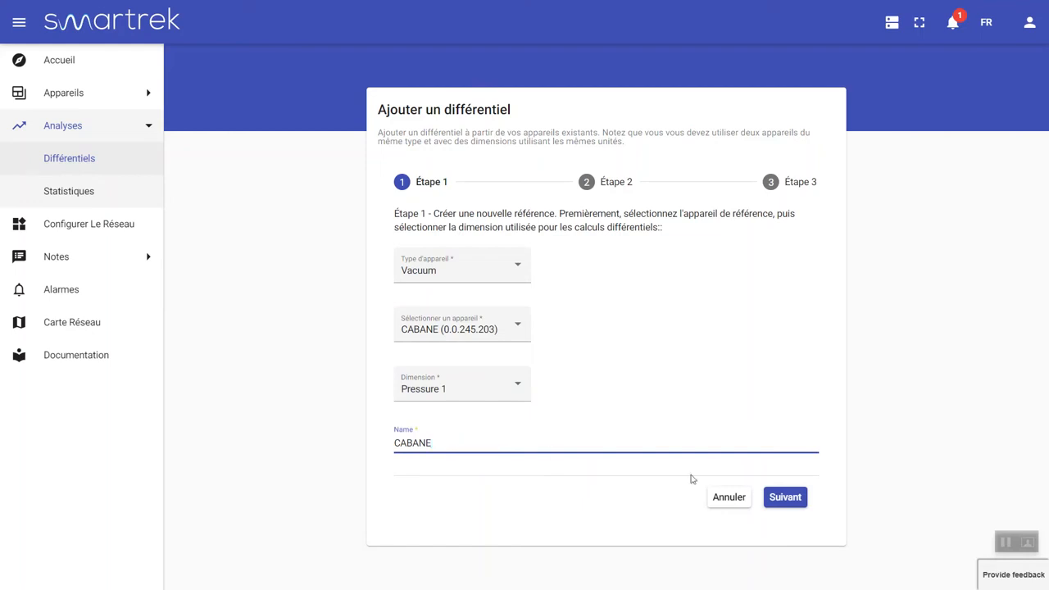
left_click(794, 499)
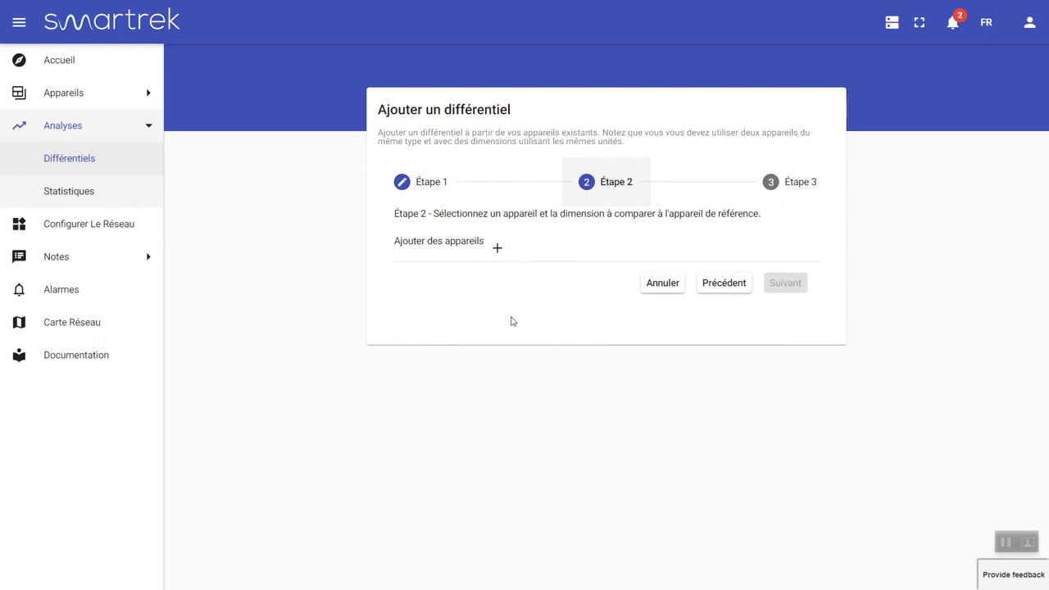
Add C01 / C02 Pressure 1 as the first comparison, named C01
left_click(498, 249)
left_click(494, 279)
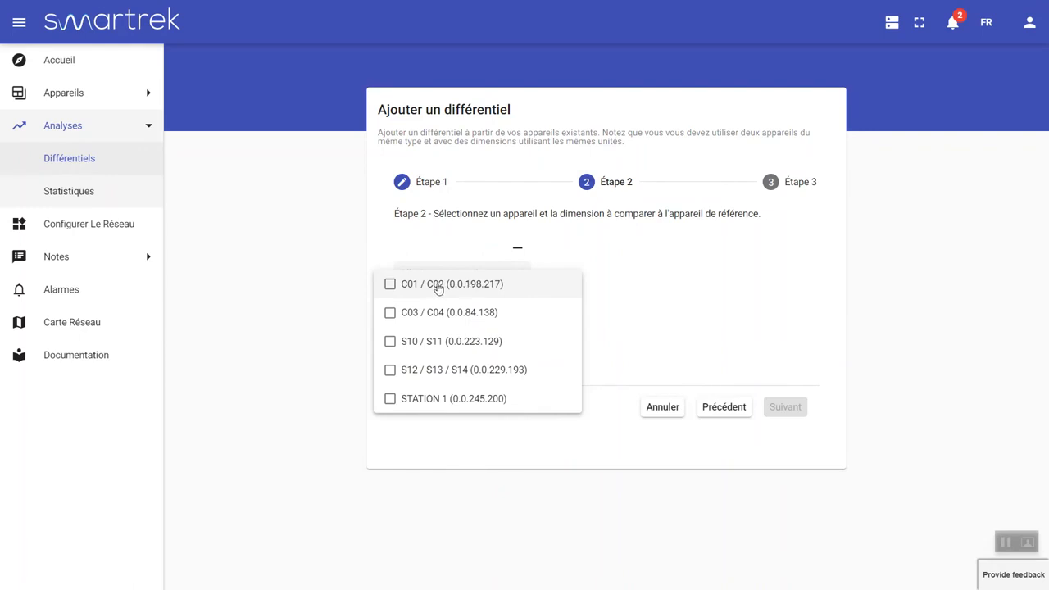
left_click(439, 287)
left_click(651, 301)
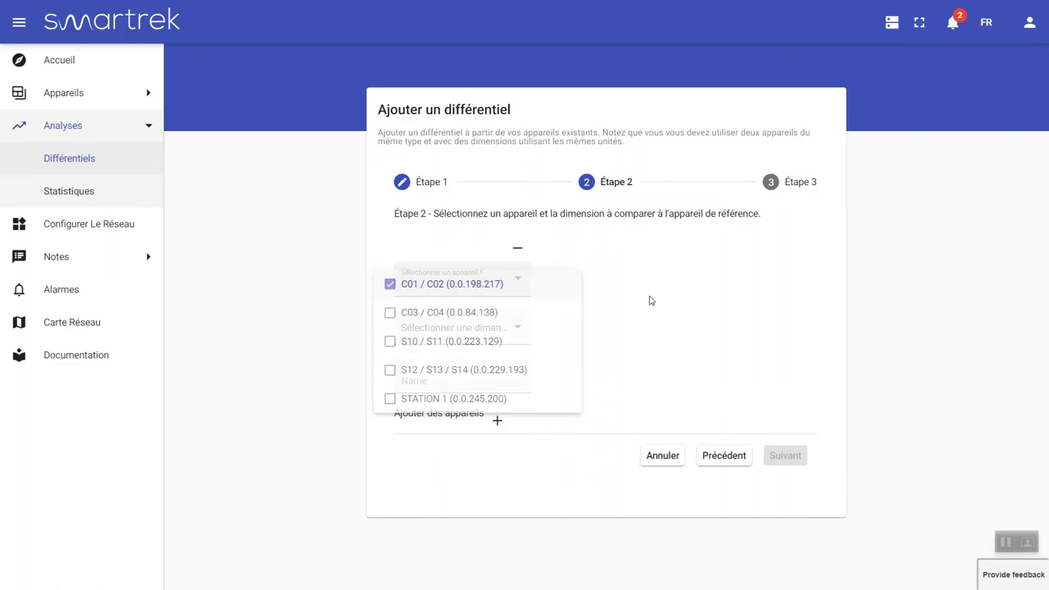
left_click(508, 332)
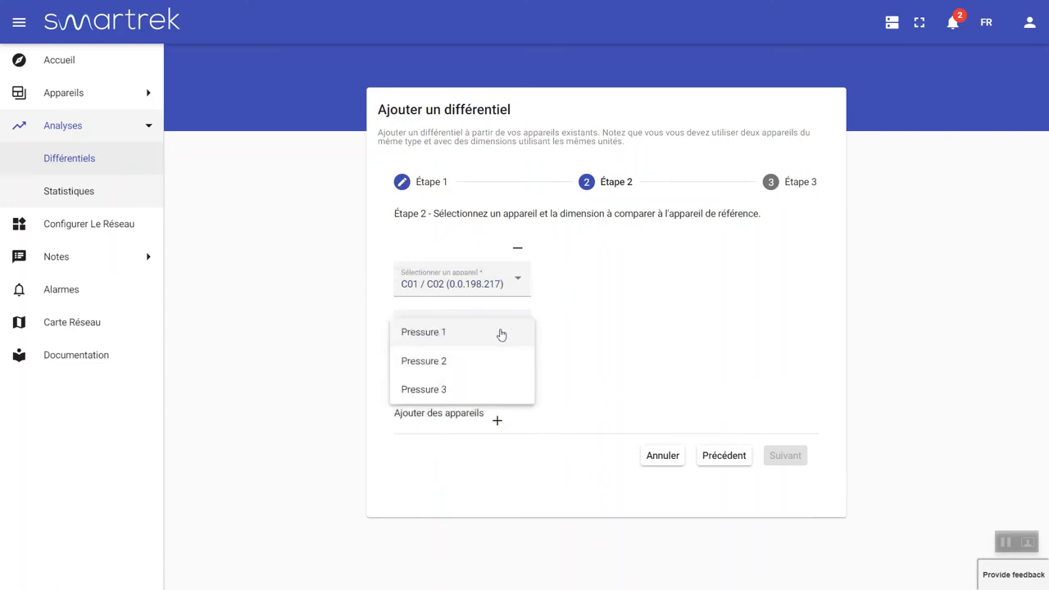
left_click(442, 334)
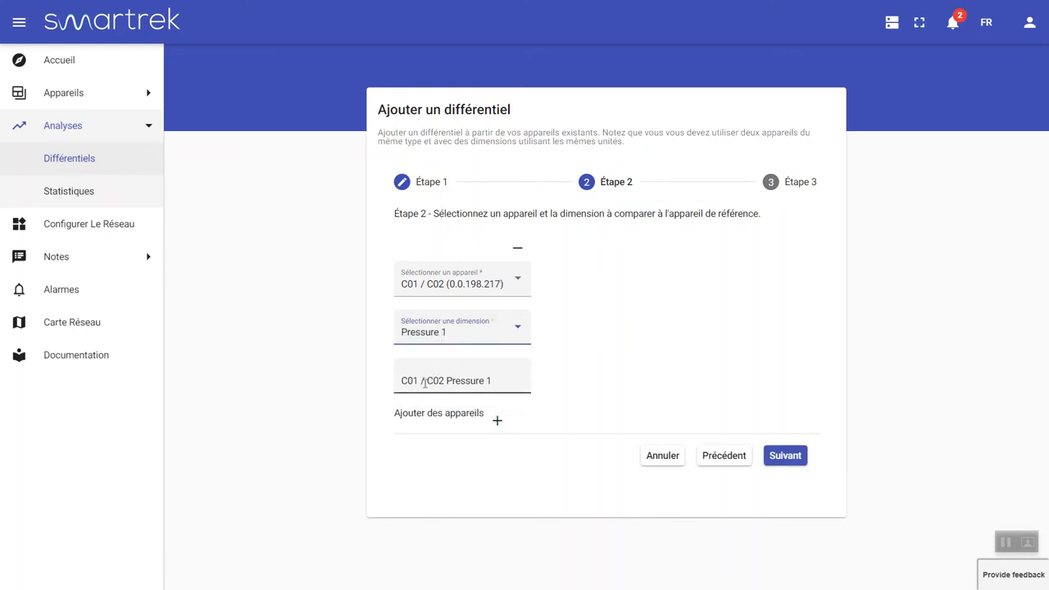
left_click_drag(419, 383, 505, 378)
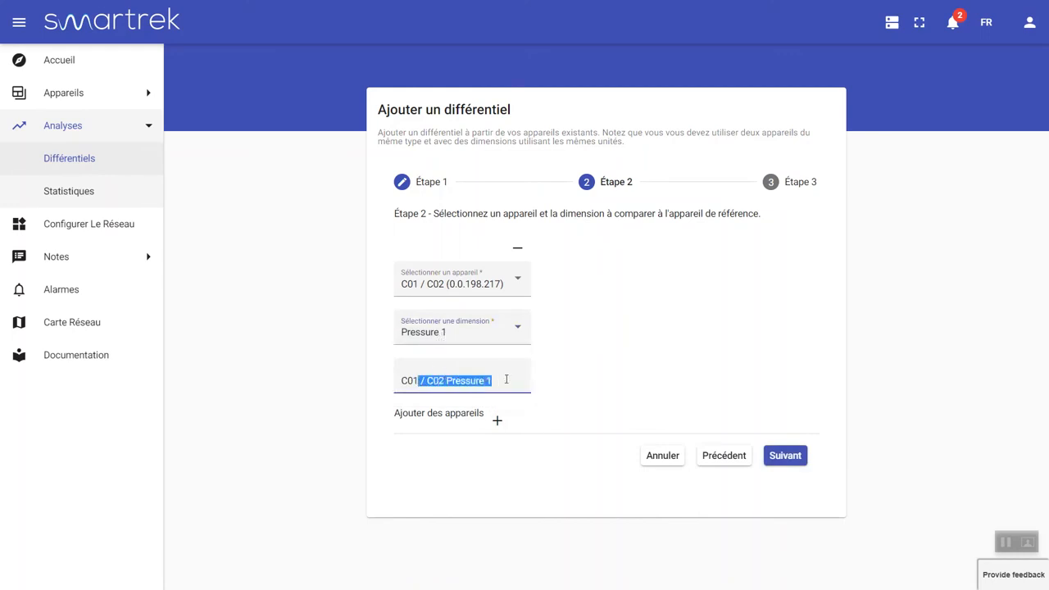
key("BackSpace")
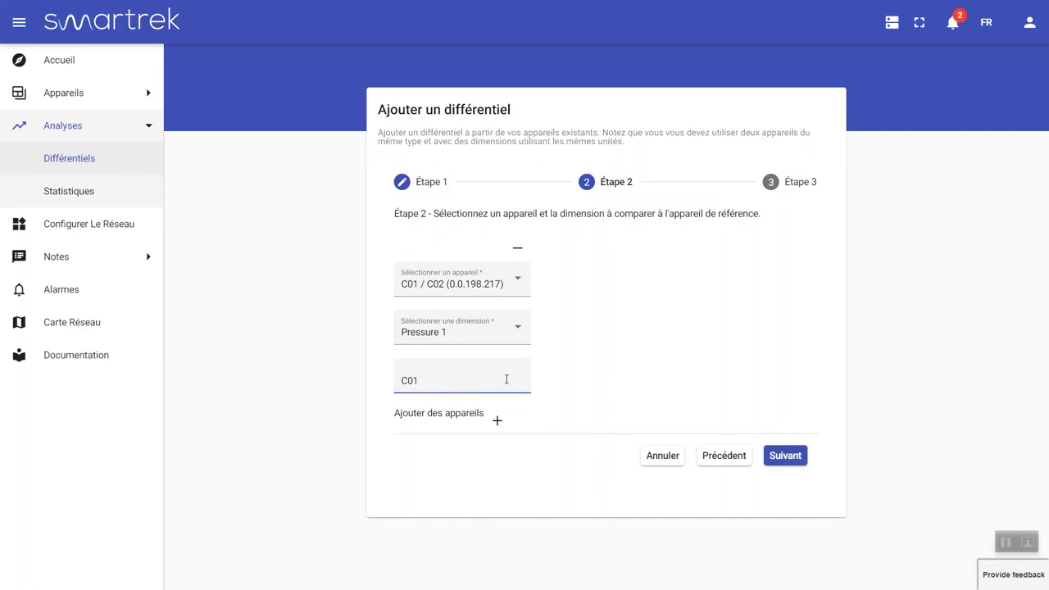
Add C01 / C02 Pressure 2 as a second comparison named C02, leaving a new empty row
left_click(498, 420)
left_click(599, 285)
left_click(582, 285)
left_click(762, 322)
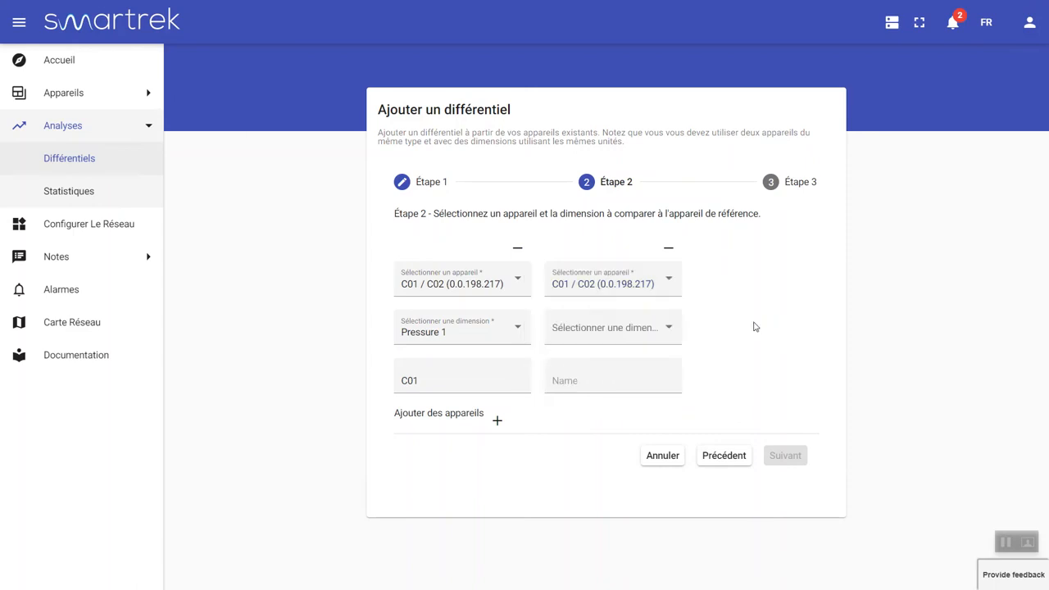
left_click(652, 340)
left_click(576, 364)
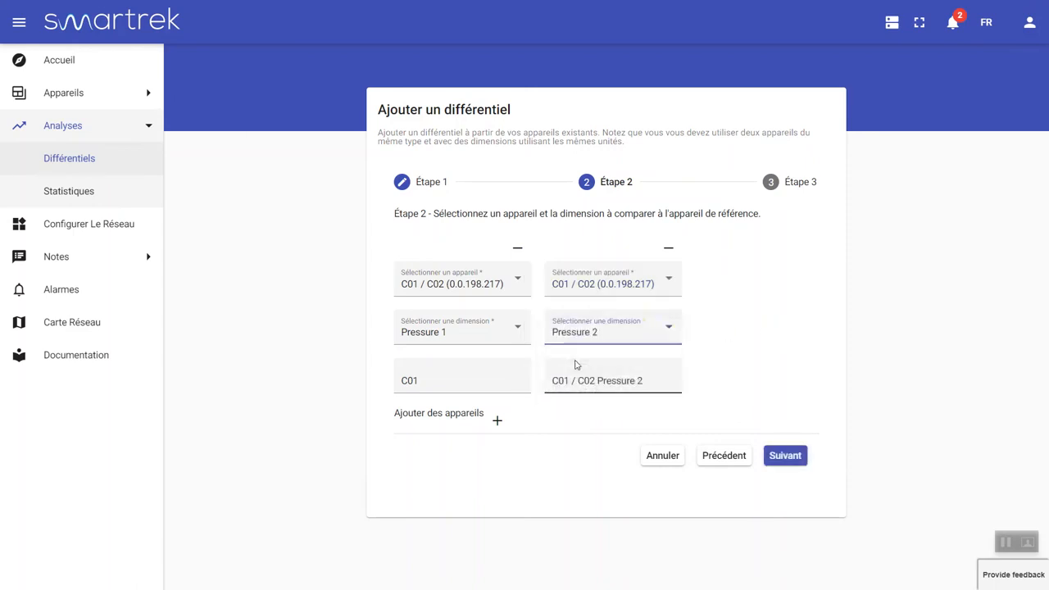
left_click_drag(578, 380, 465, 373)
key("BackSpace")
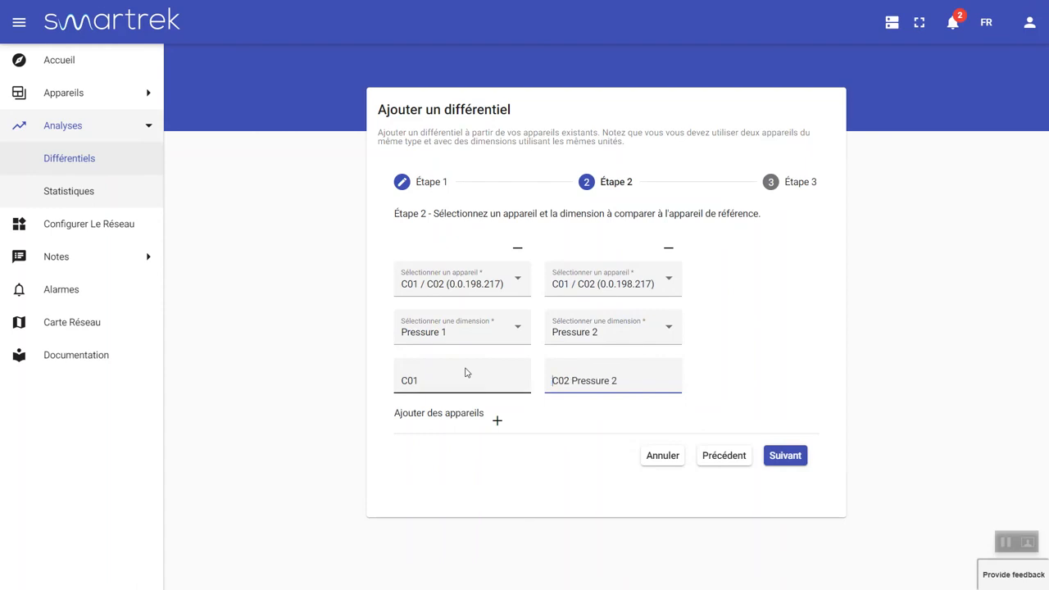
left_click_drag(626, 380, 574, 382)
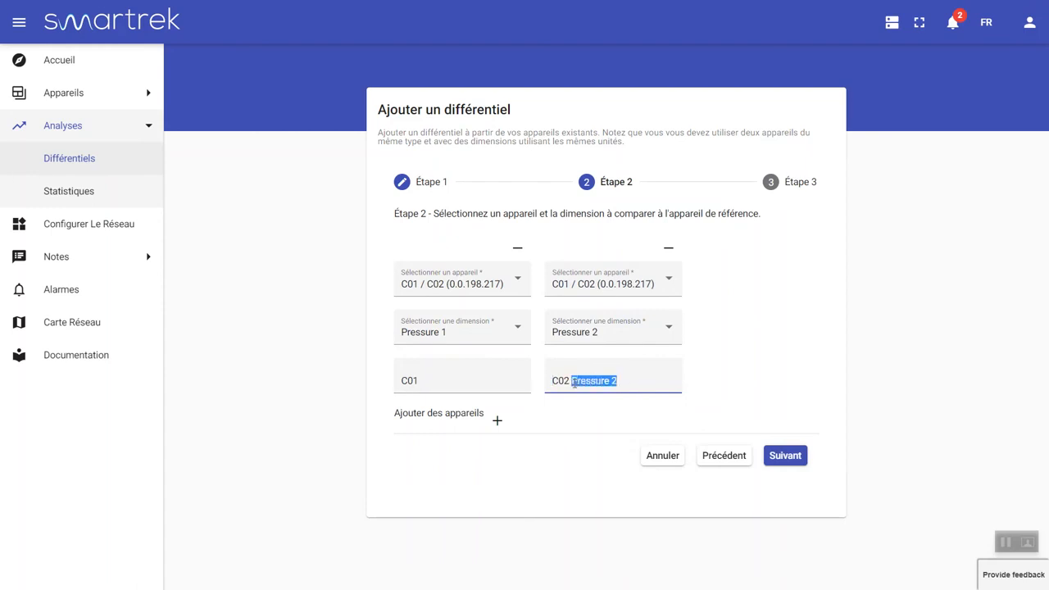
key("BackSpace")
left_click(497, 420)
Set the new row to C03 / C04 Pressure 1, named C03
scroll(673, 424, "down", 1)
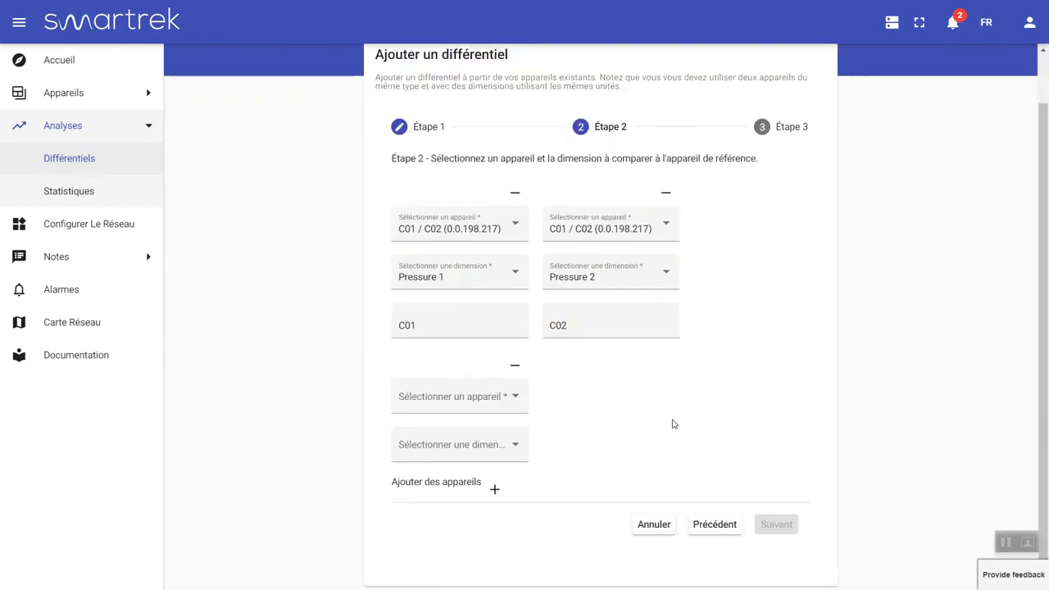
left_click(492, 398)
left_click(469, 430)
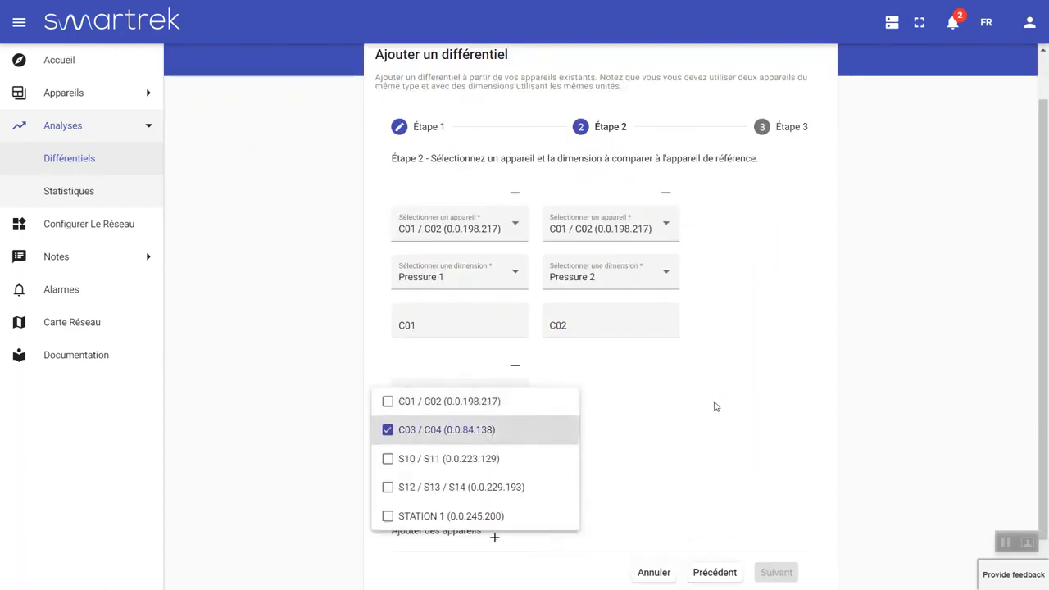
left_click(714, 407)
right_click(490, 443)
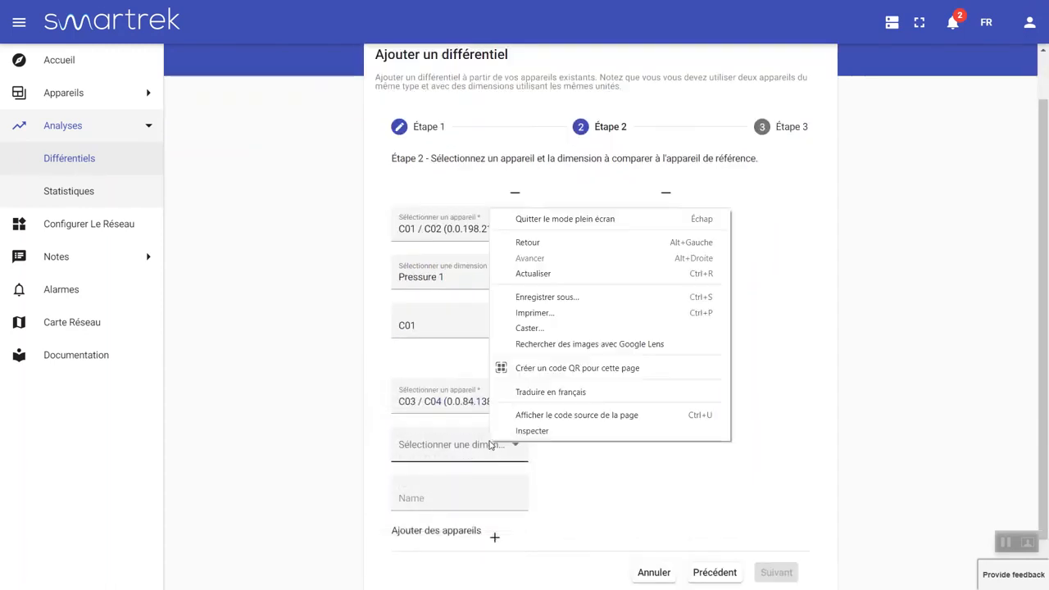
left_click(434, 453)
left_click(442, 450)
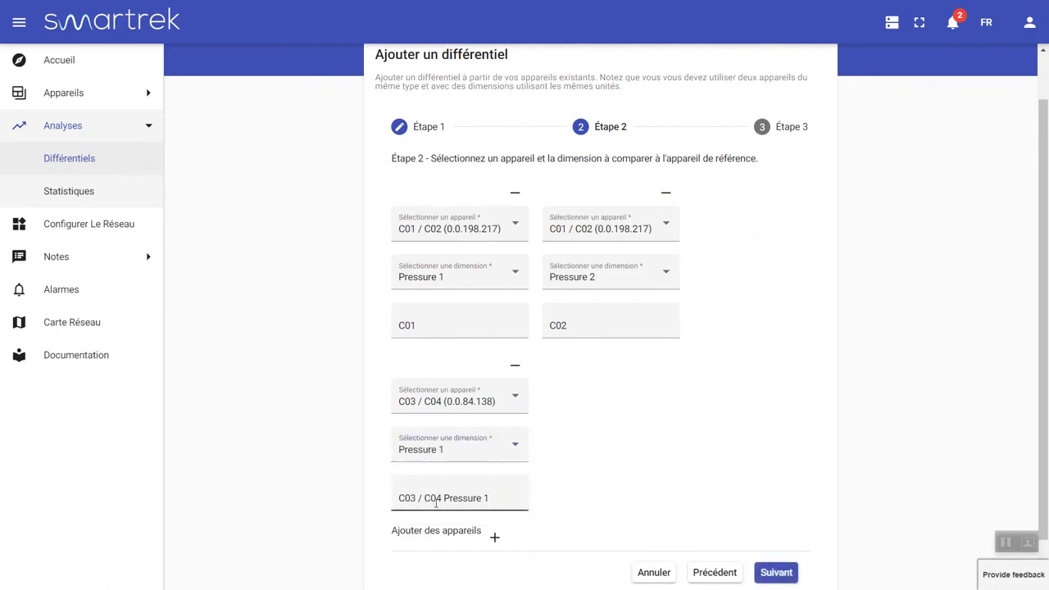
left_click_drag(414, 498, 490, 498)
key("BackSpace")
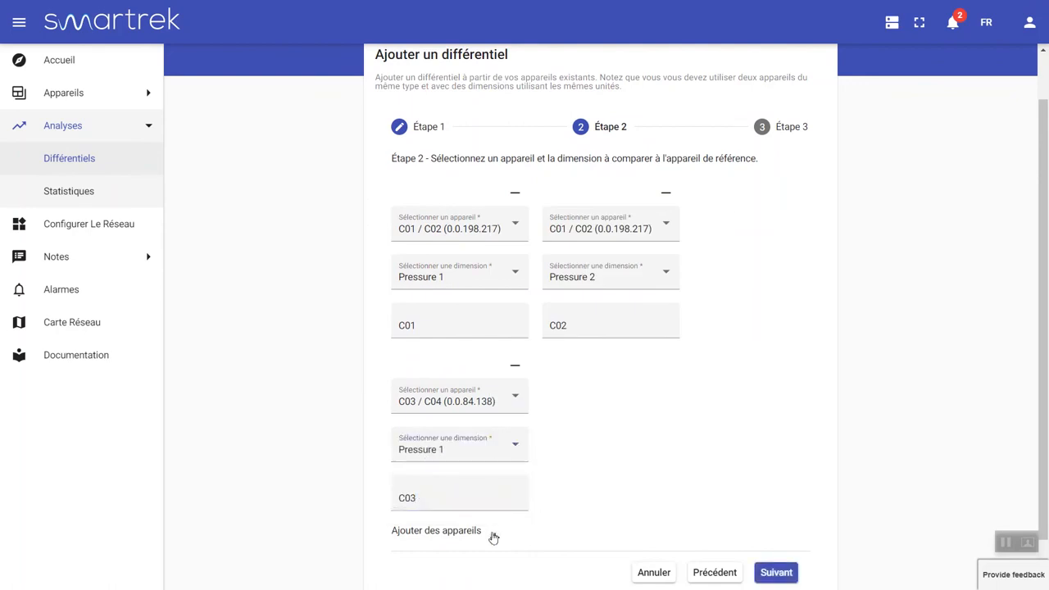
Add C03 / C04 Pressure 2 named C04, then continue to the threshold step
left_click(494, 537)
left_click(581, 401)
left_click(606, 436)
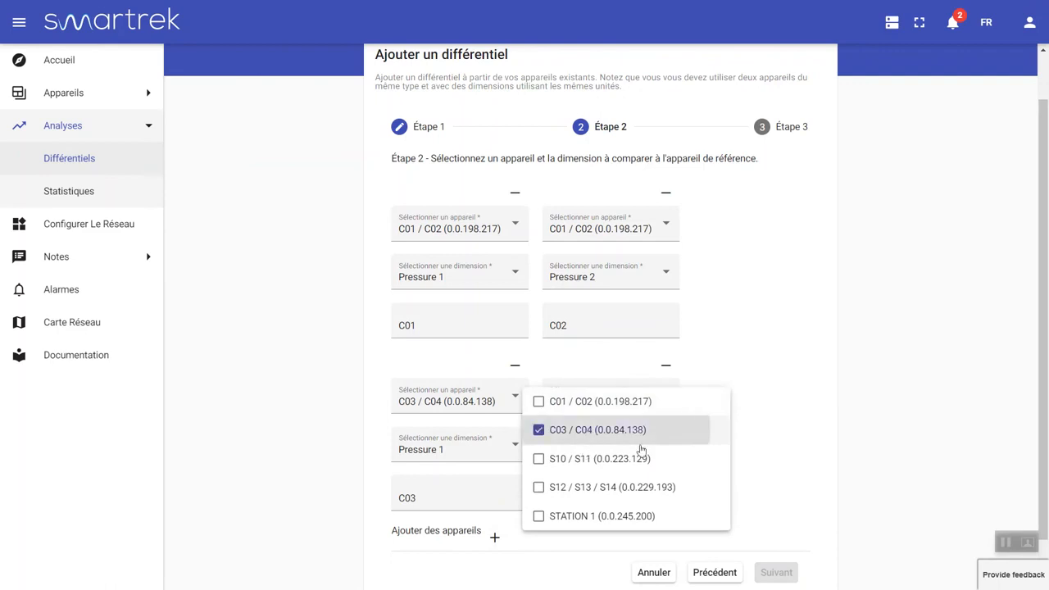
left_click(795, 465)
left_click(635, 449)
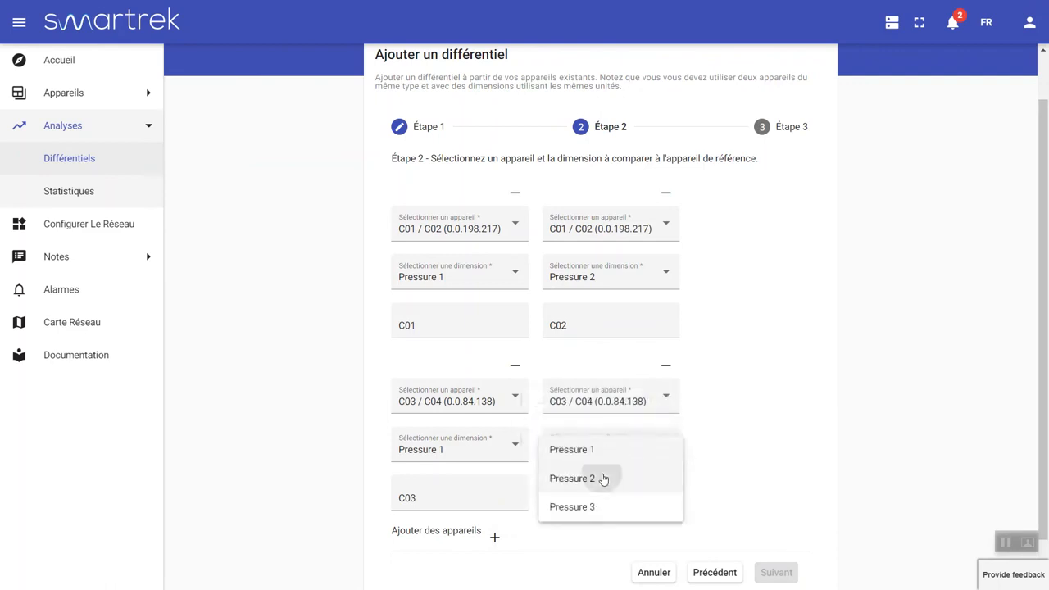
left_click(604, 478)
left_click(592, 499)
left_click_drag(593, 498, 712, 490)
key("BackSpace")
left_click_drag(574, 498, 547, 498)
key("BackSpace")
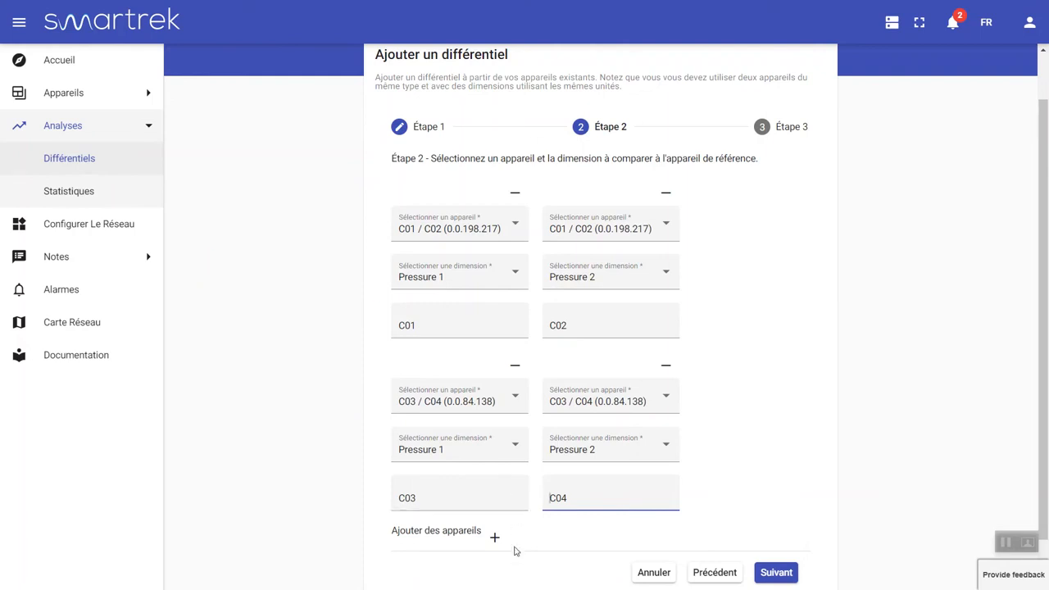
scroll(829, 505, "down", 1)
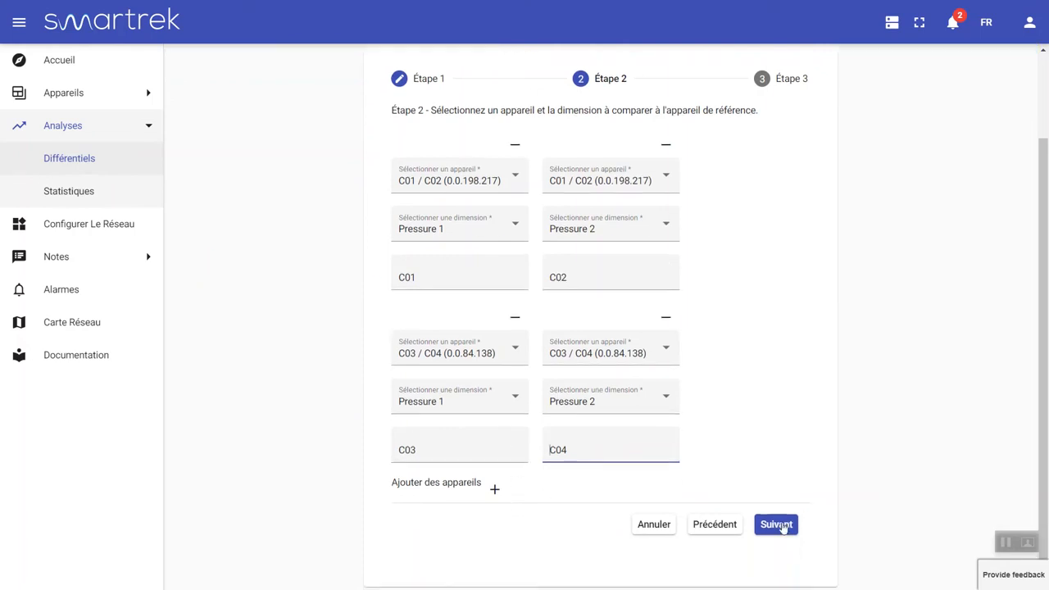
left_click(783, 525)
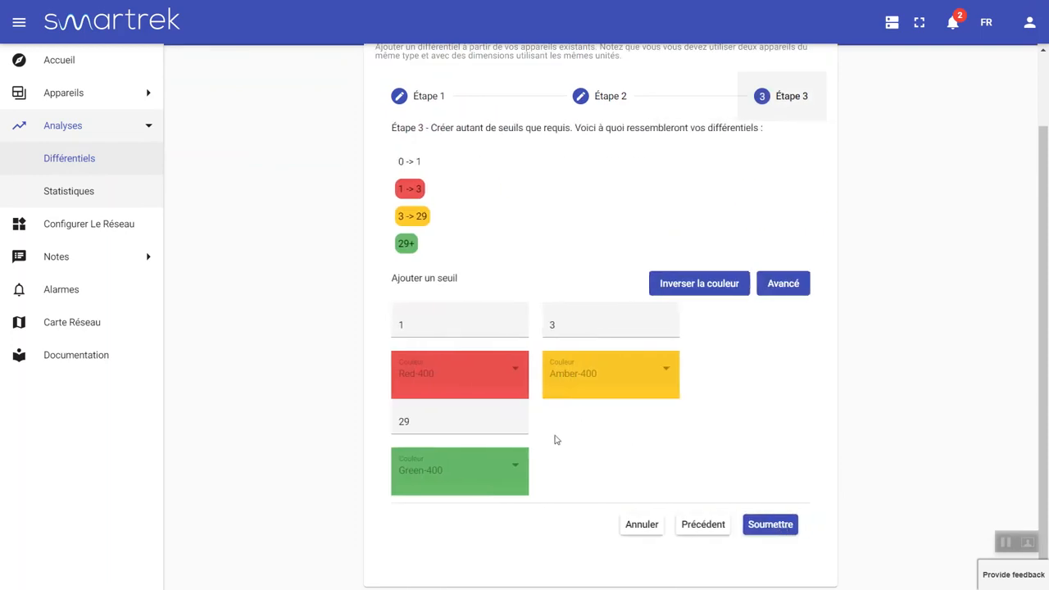
Change the thresholds from 1, 3, 29 to 3, 1, 0: green 0–1, amber 1–3, red above 3
scroll(481, 270, "up", 1)
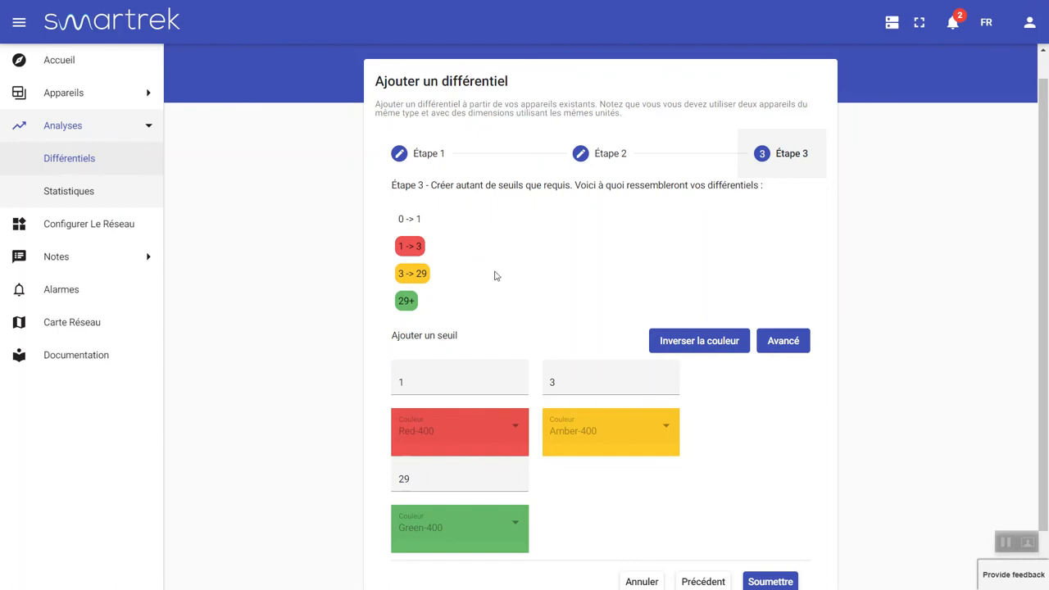
scroll(467, 419, "down", 1)
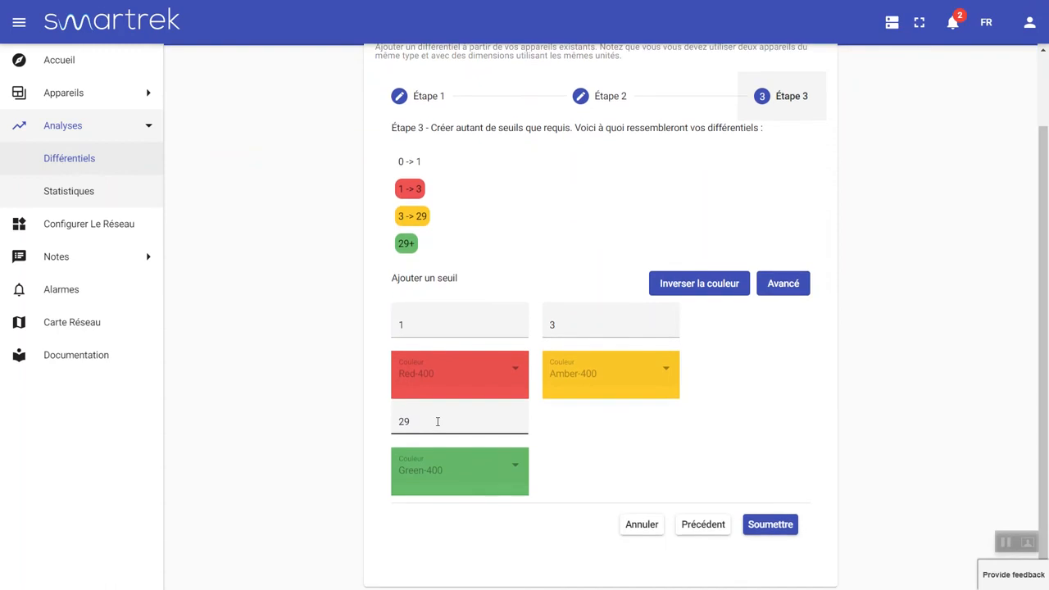
double_click(438, 422)
type("0")
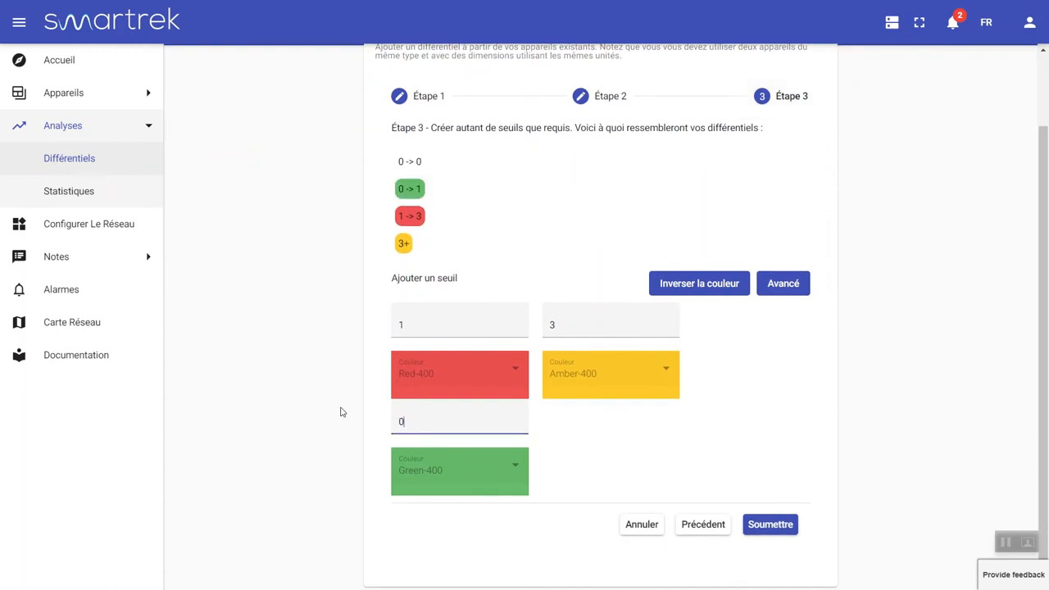
left_click(560, 334)
key("BackSpace")
type("1")
left_click(451, 320)
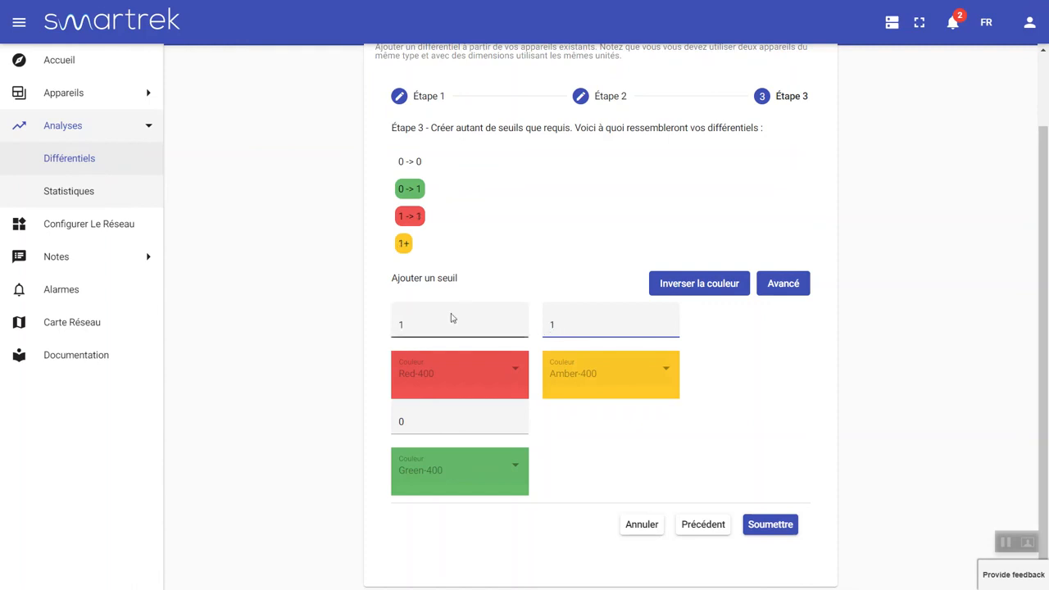
key("BackSpace")
type("3")
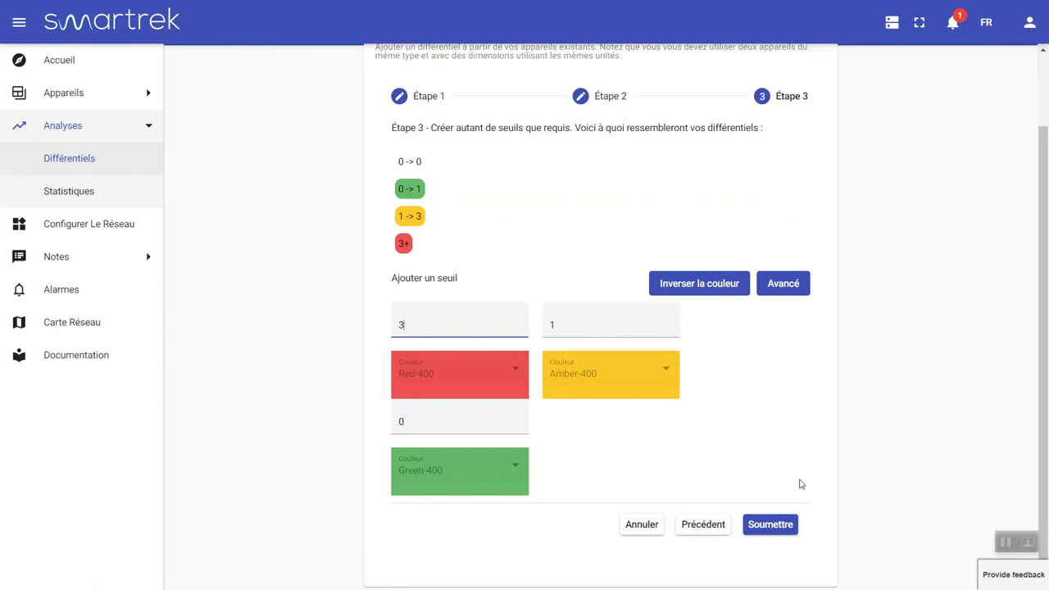
Submit the differential, creating the Vacuum – CABANE card with C01 green and C02–C04 red
left_click(775, 525)
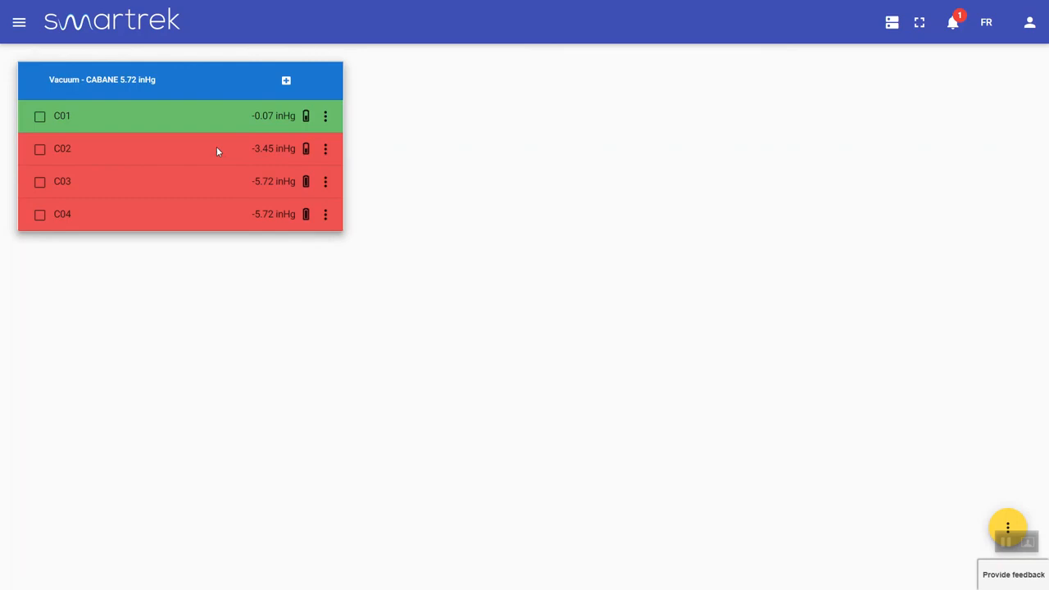
left_click_drag(252, 116, 283, 116)
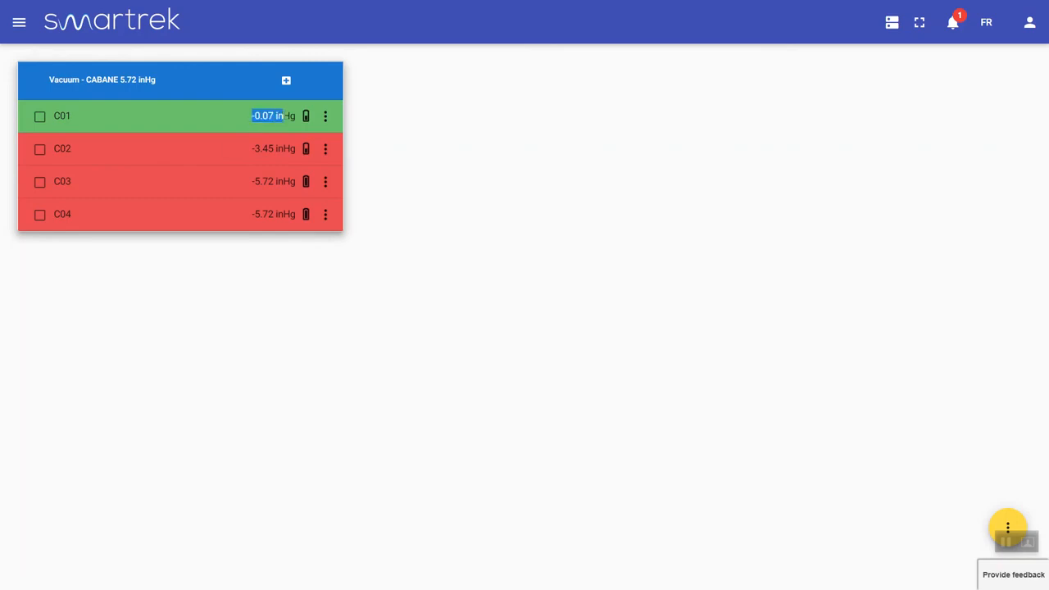
left_click(256, 125)
left_click(1009, 525)
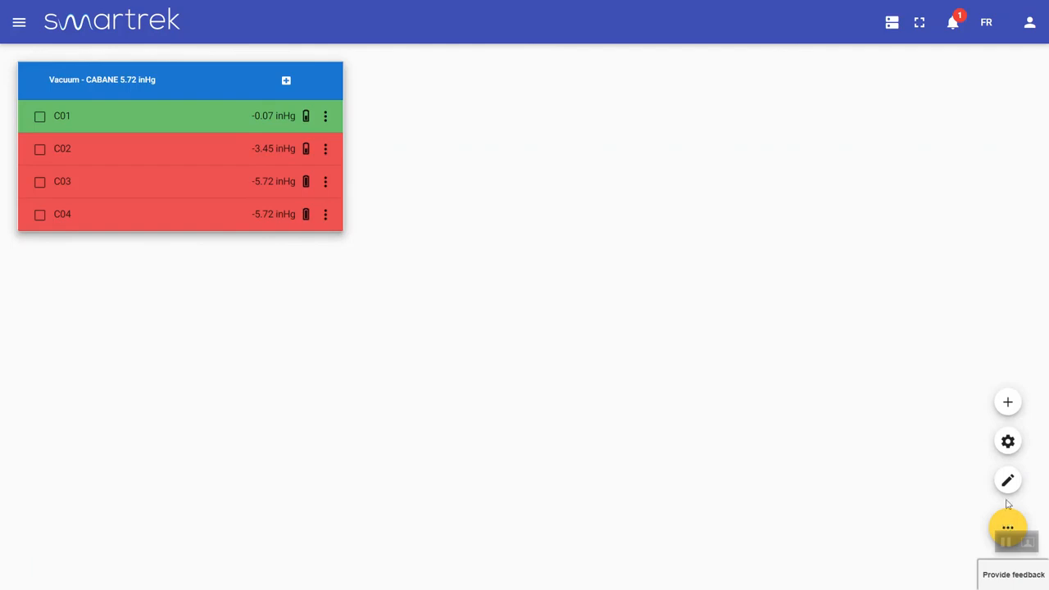
Sort the Vacuum – CABANE card's rows by value (C03, C04, C02, C01) and save the page
left_click(1008, 482)
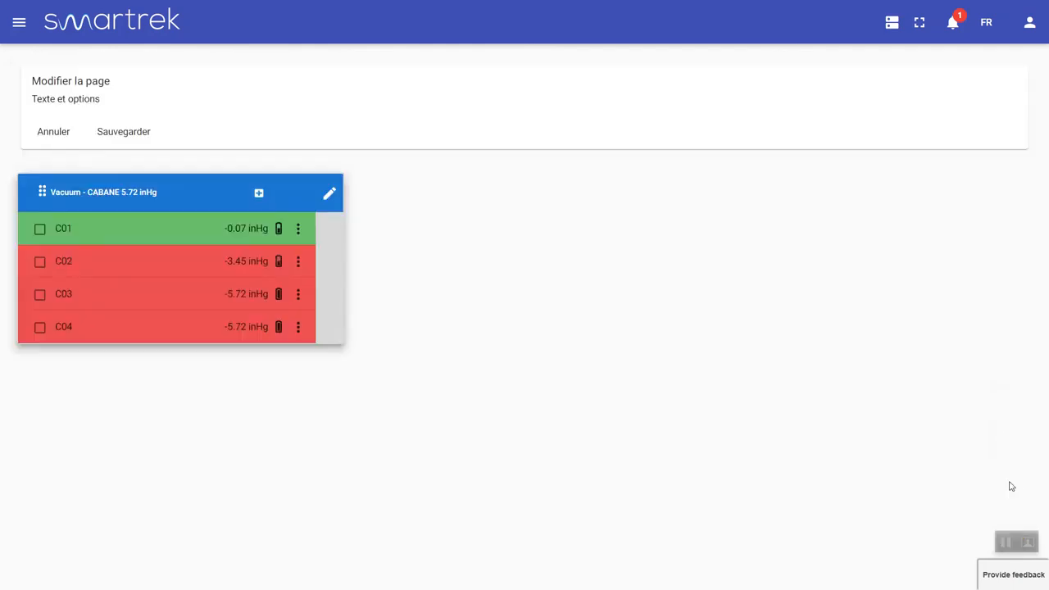
left_click(329, 195)
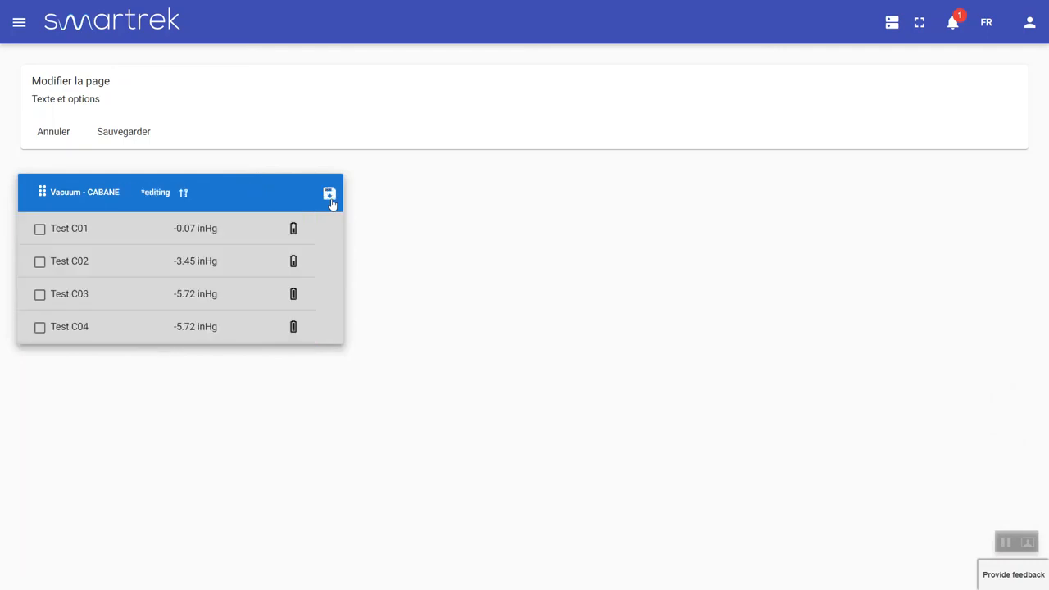
left_click(183, 197)
left_click(328, 197)
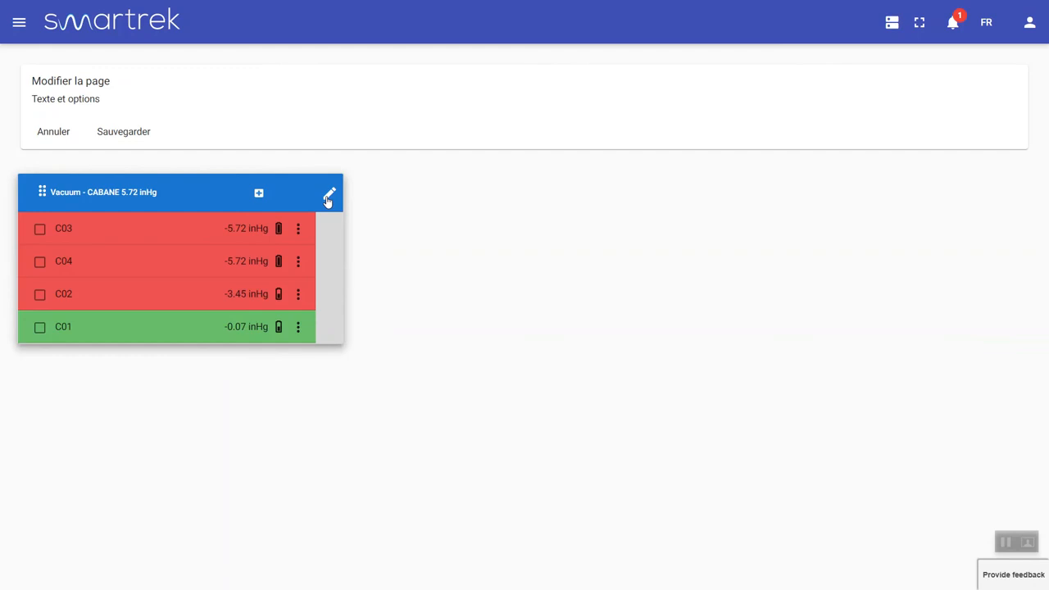
left_click(141, 135)
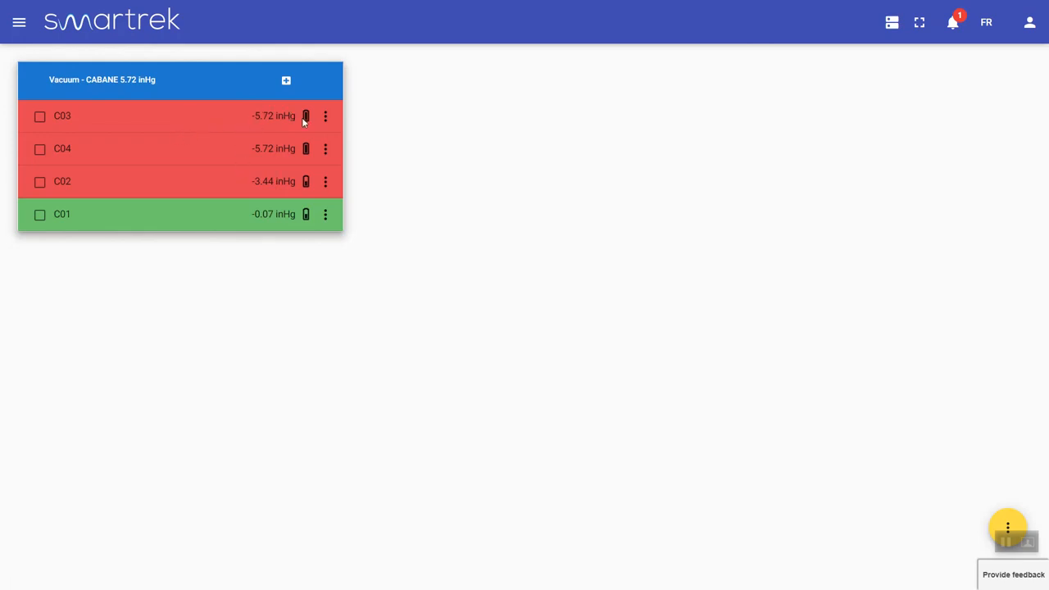
Turn on 'Afficher les valeurs réelles' in the differential settings and check C03's readings
mouse_move(1005, 521)
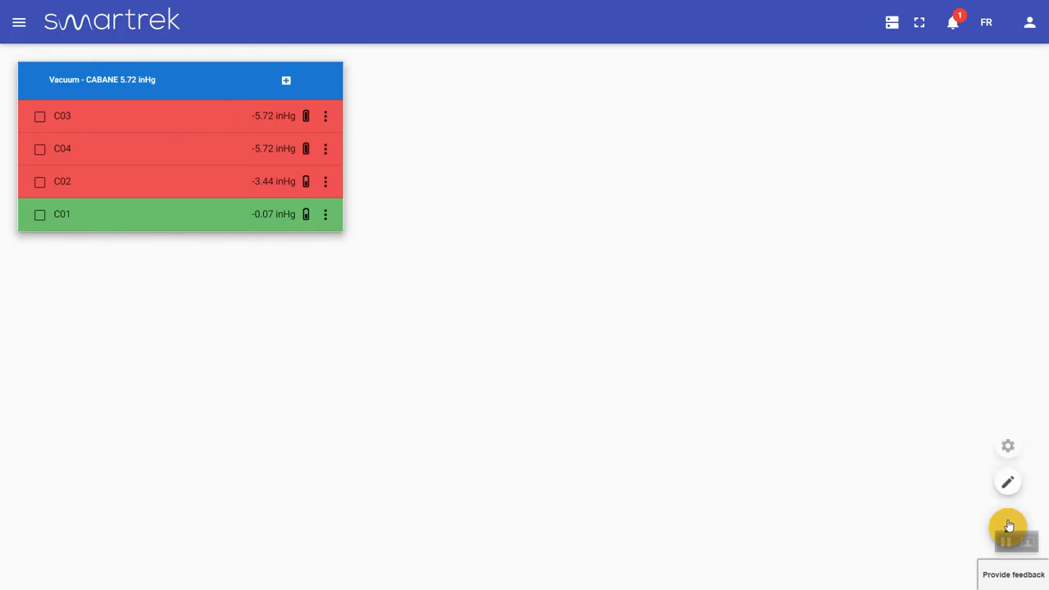
left_click(1007, 444)
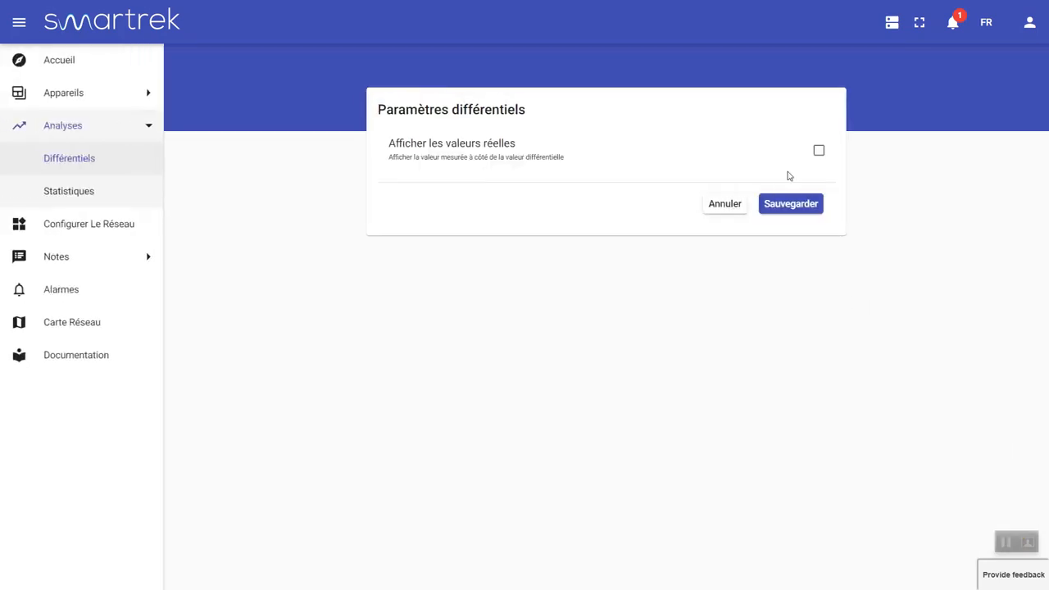
left_click(818, 153)
left_click(792, 206)
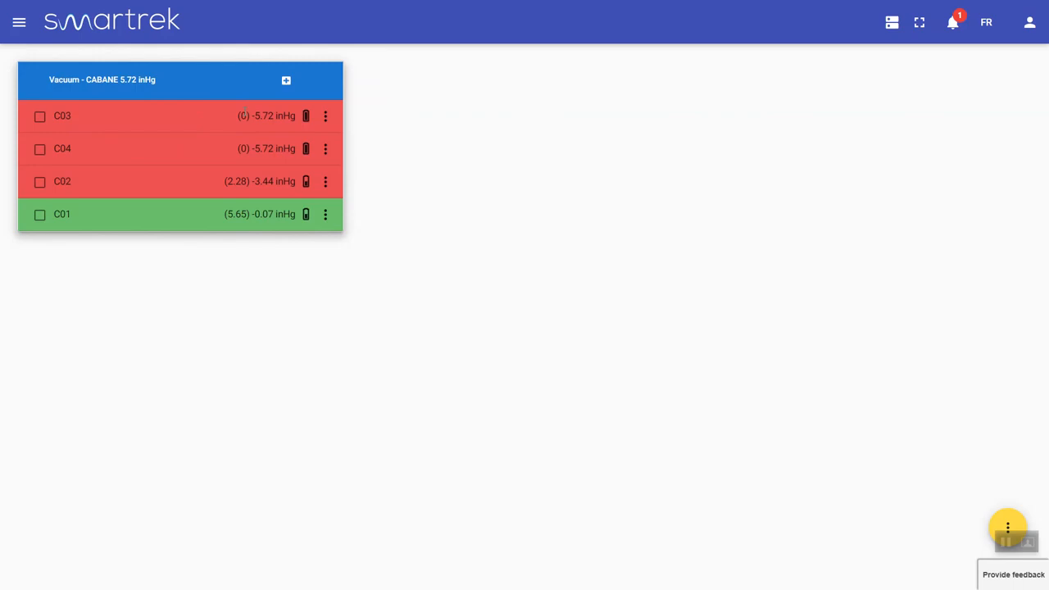
left_click_drag(254, 115, 274, 116)
left_click_drag(237, 116, 273, 116)
left_click(255, 116)
left_click(248, 194)
In edit mode, drag the Vacuum – CABANE card right, then back to the top-left, and save the layout
left_click(1007, 525)
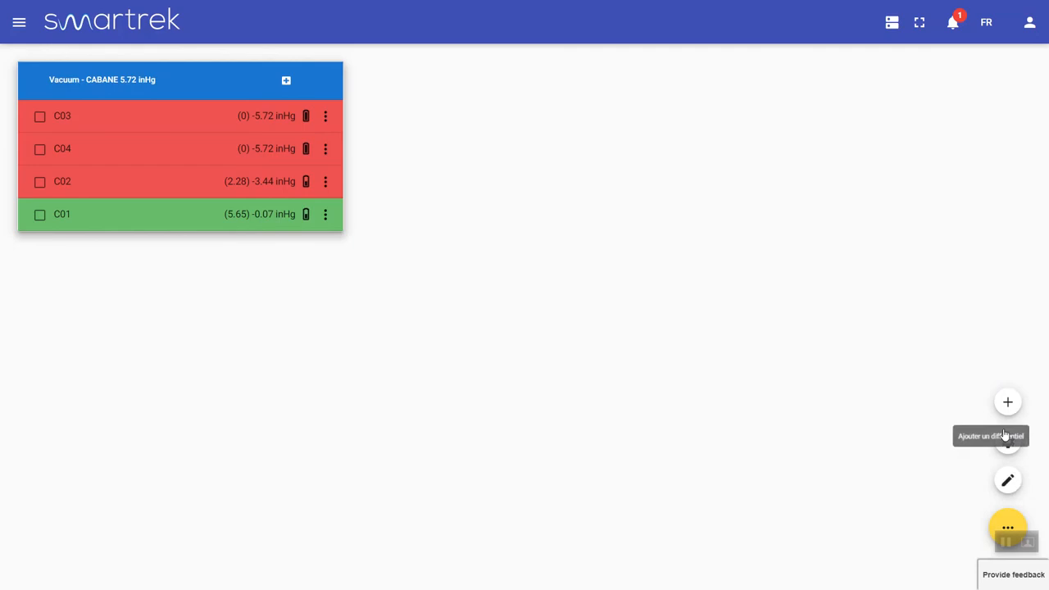
left_click(1008, 480)
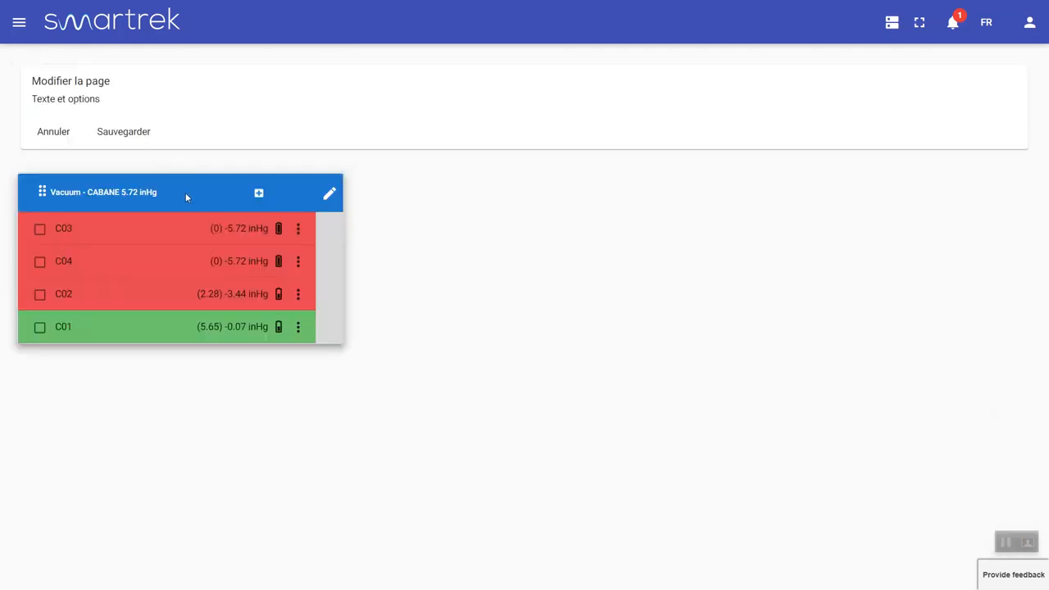
left_click_drag(185, 196, 892, 192)
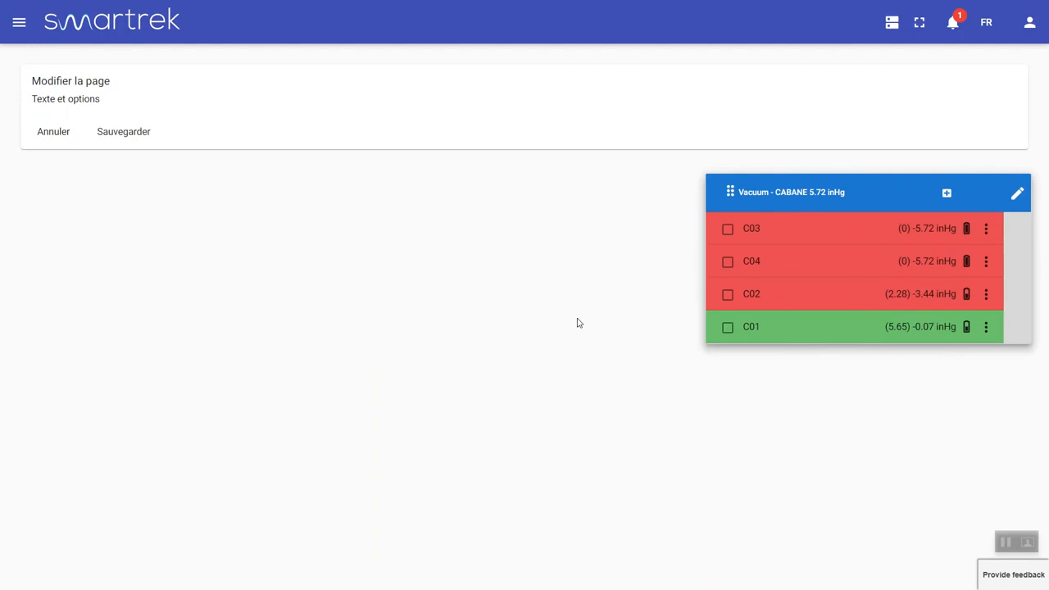
left_click_drag(873, 203, 160, 182)
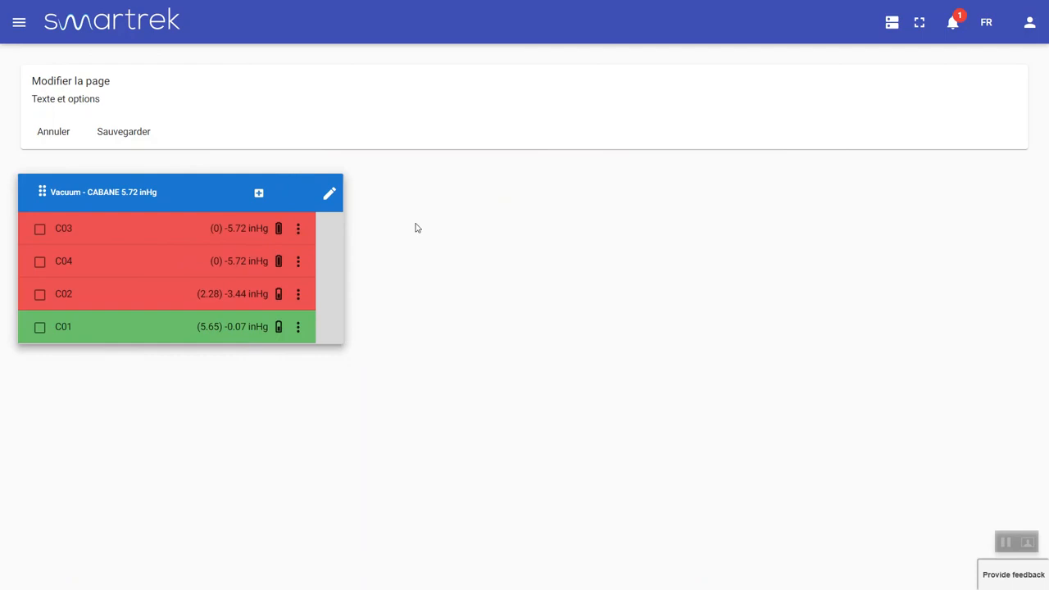
left_click(131, 135)
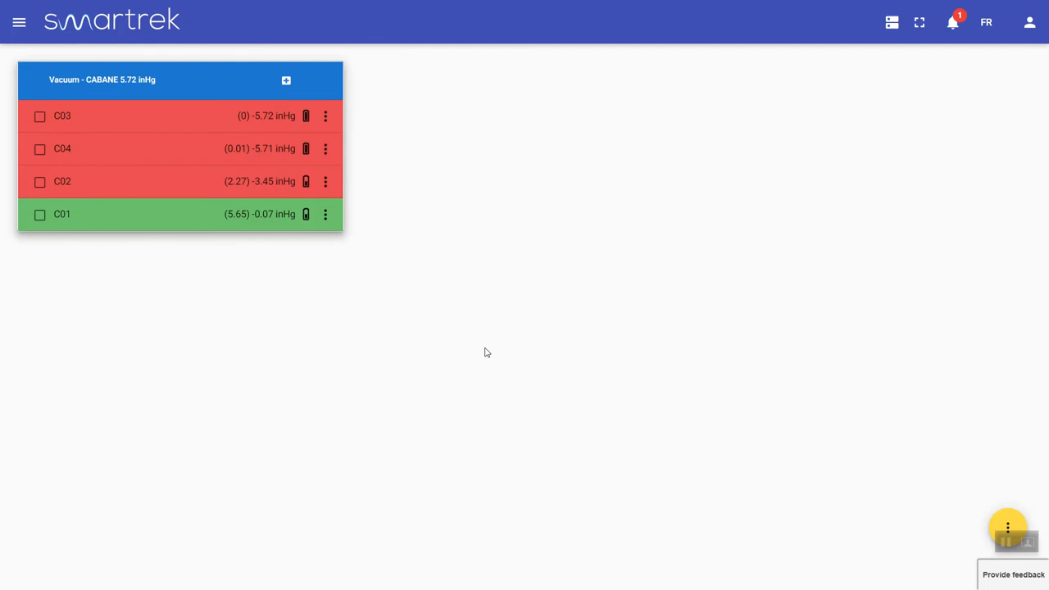
left_click(1011, 526)
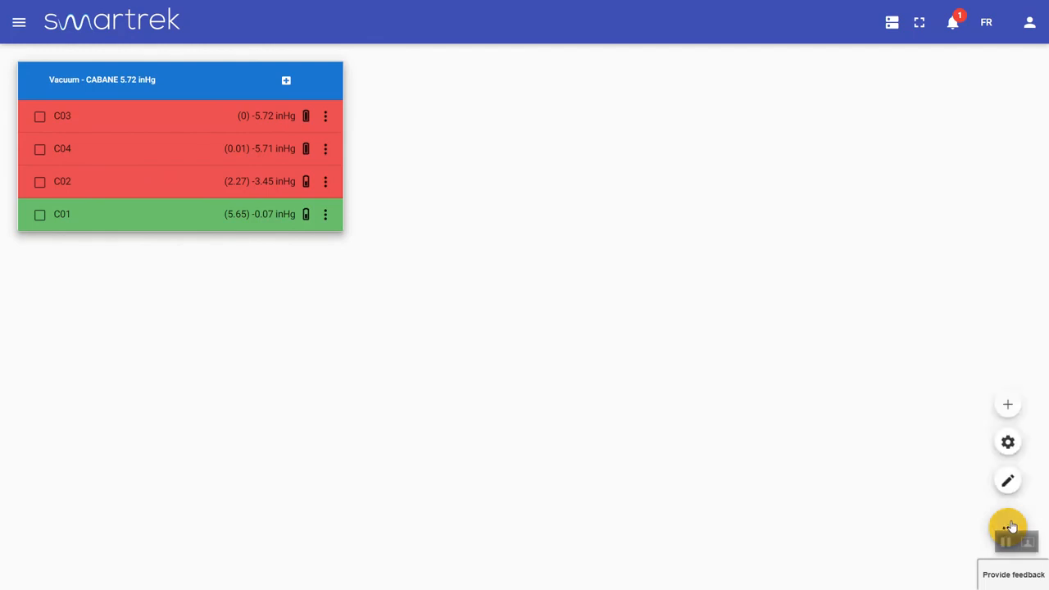
left_click(1008, 401)
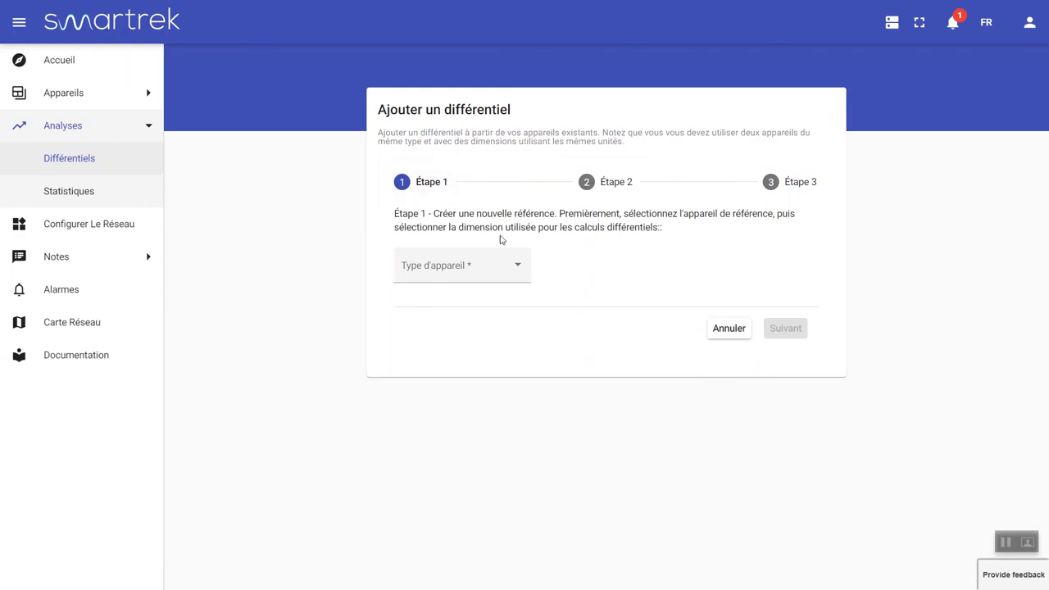
left_click(728, 329)
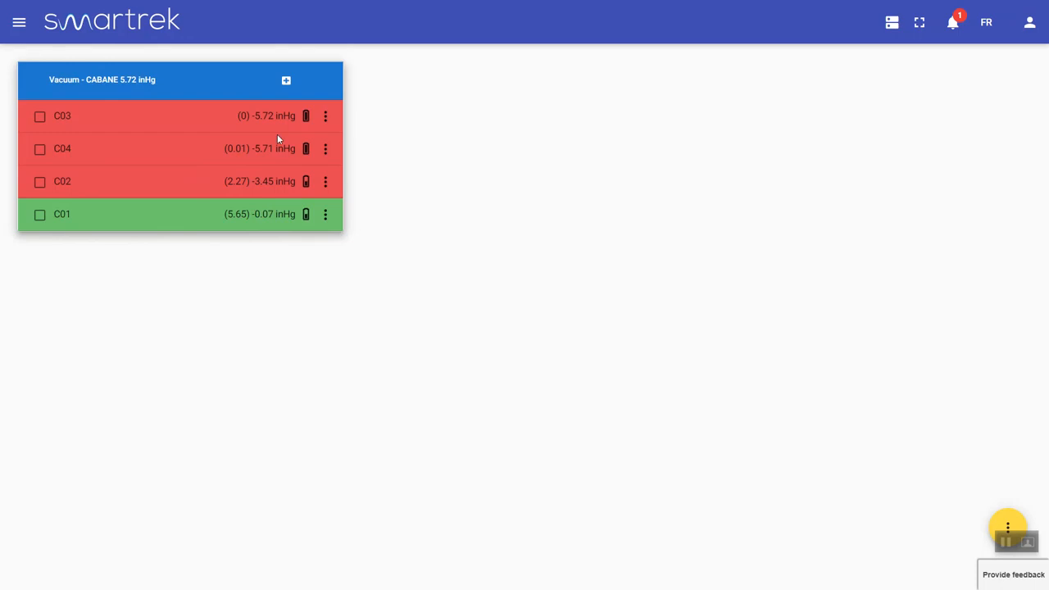
left_click(286, 84)
left_click(311, 99)
left_click(288, 87)
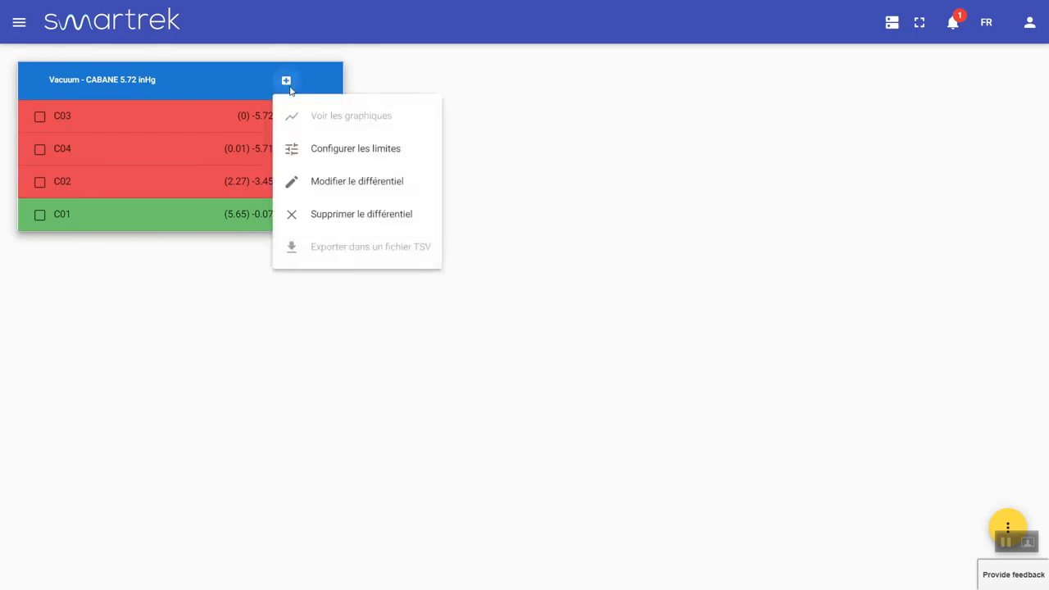
left_click(331, 182)
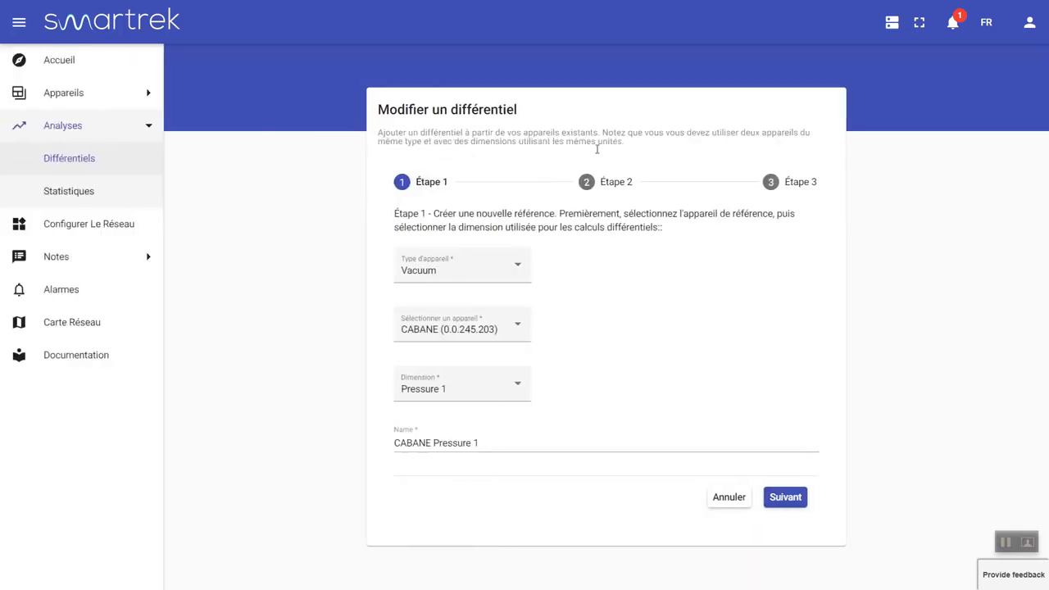
left_click(785, 497)
scroll(463, 243, "down", 2)
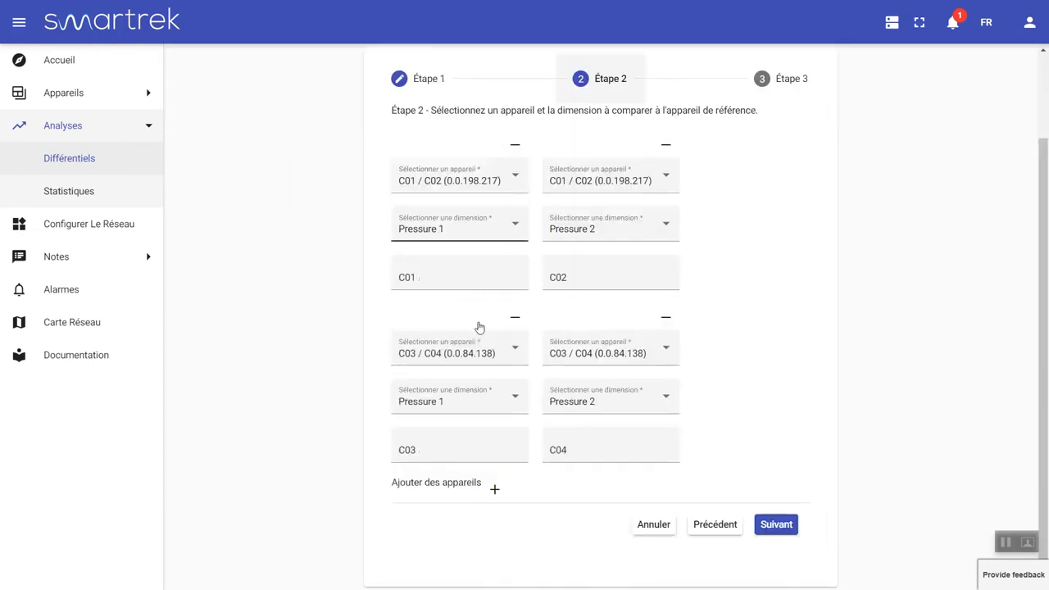
left_click(495, 491)
scroll(666, 428, "down", 2)
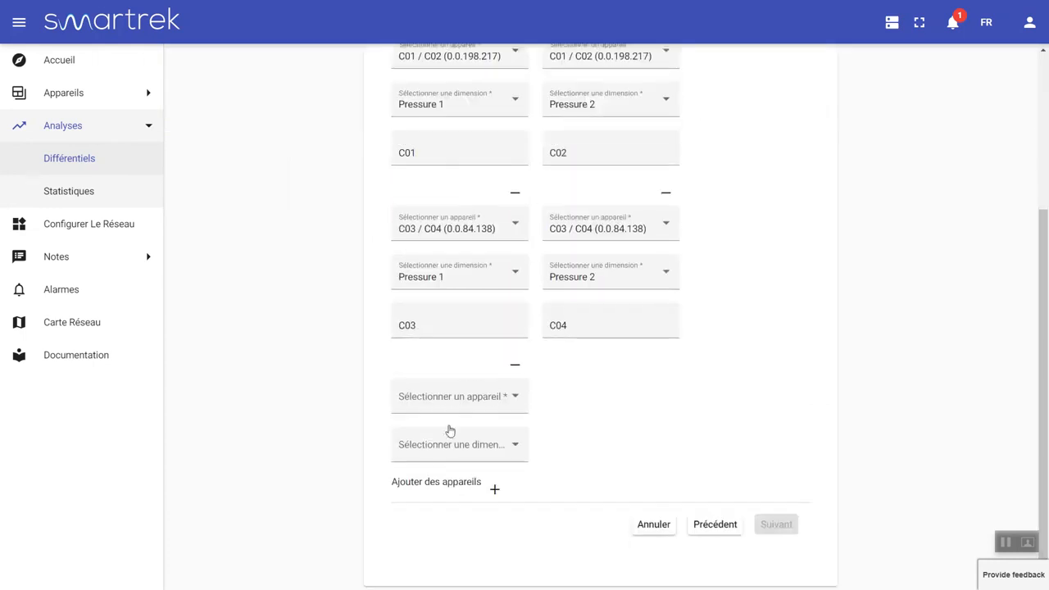
left_click(652, 525)
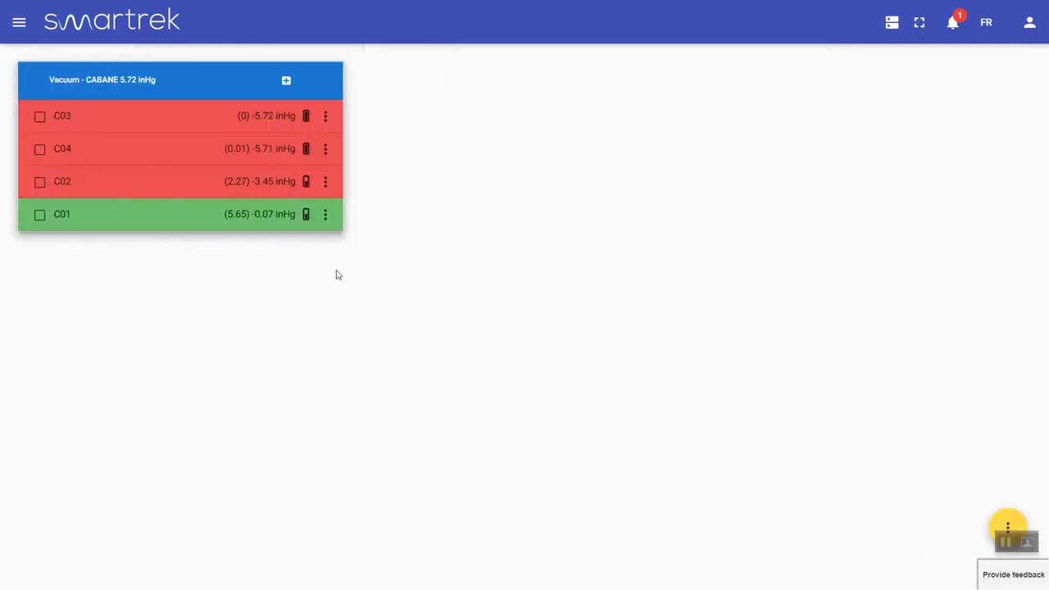
left_click(286, 82)
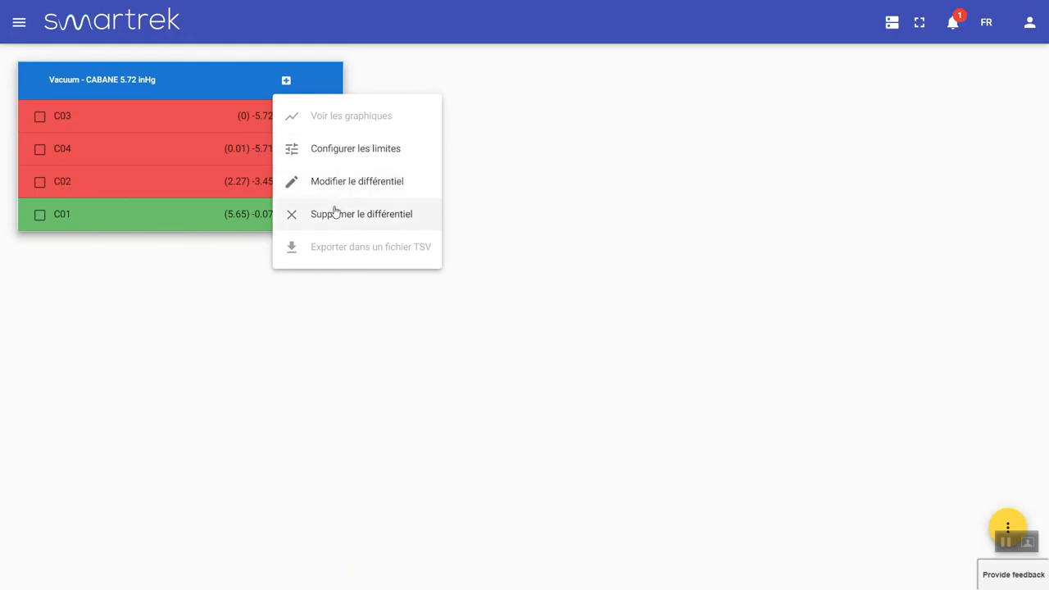
left_click(199, 280)
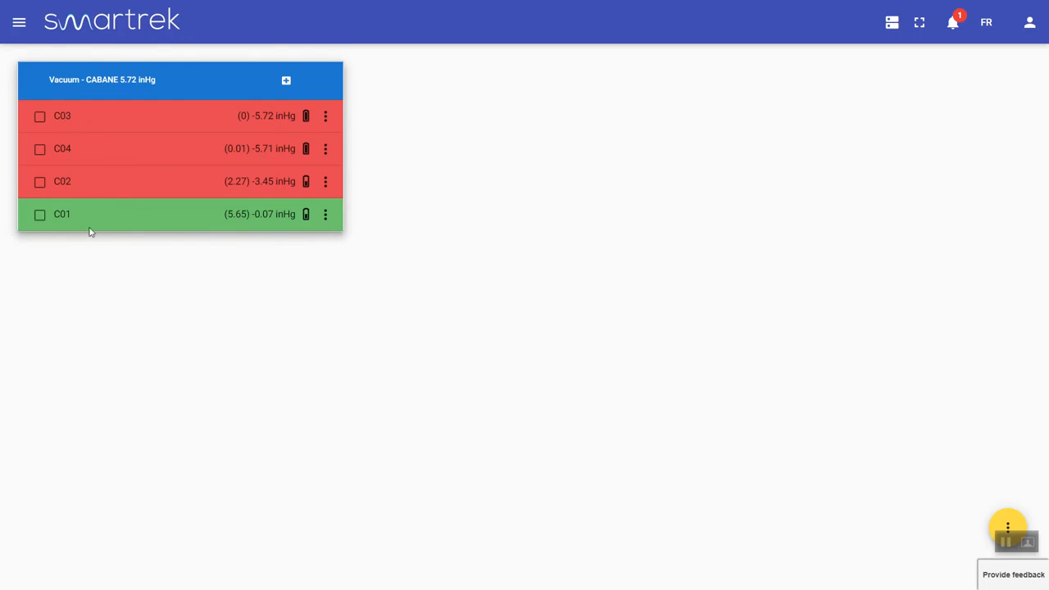
left_click(324, 215)
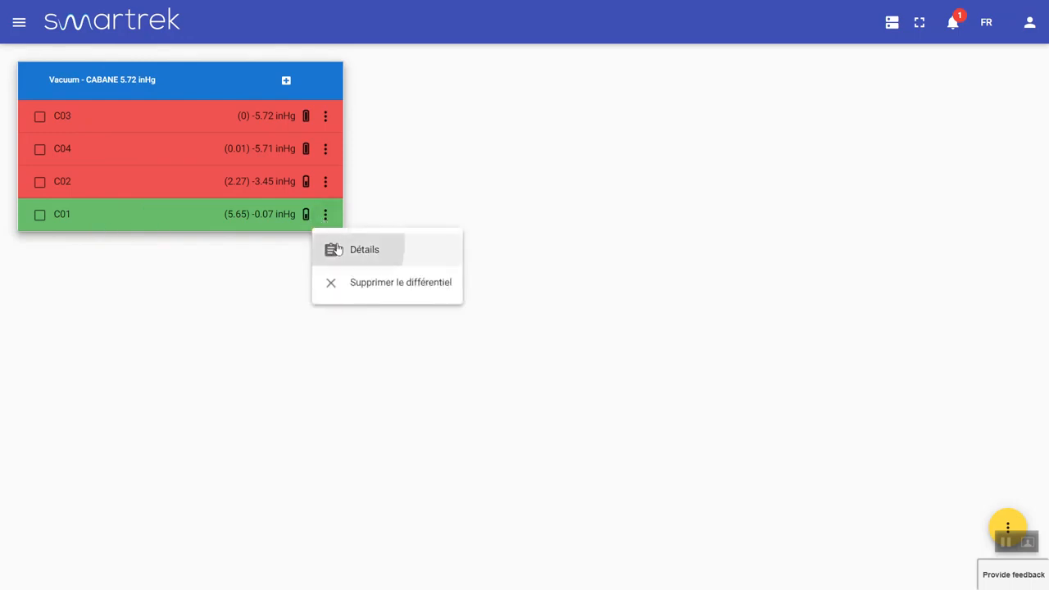
left_click(338, 249)
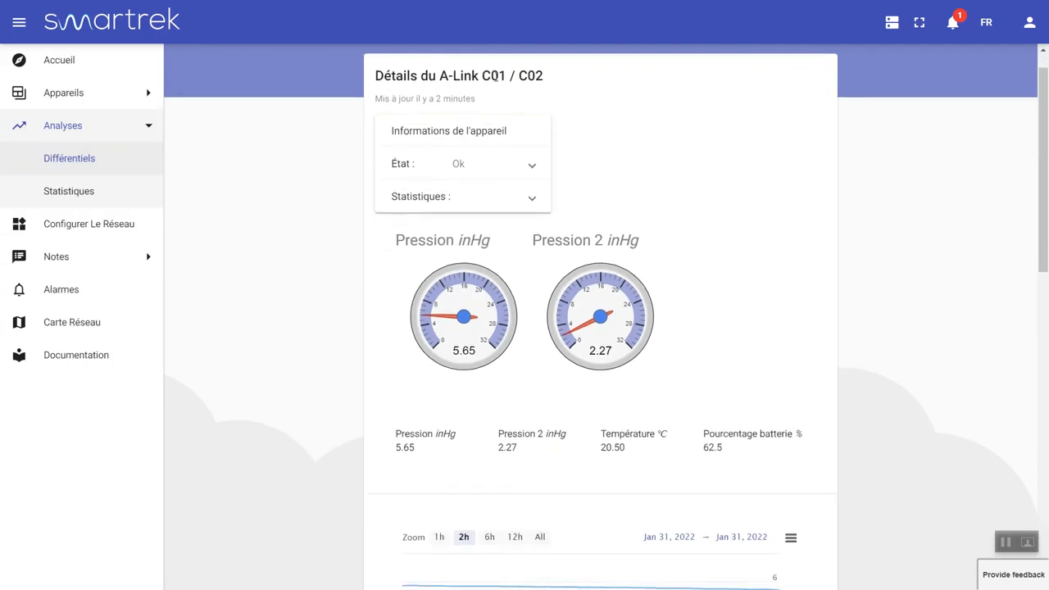
scroll(461, 367, "down", 3)
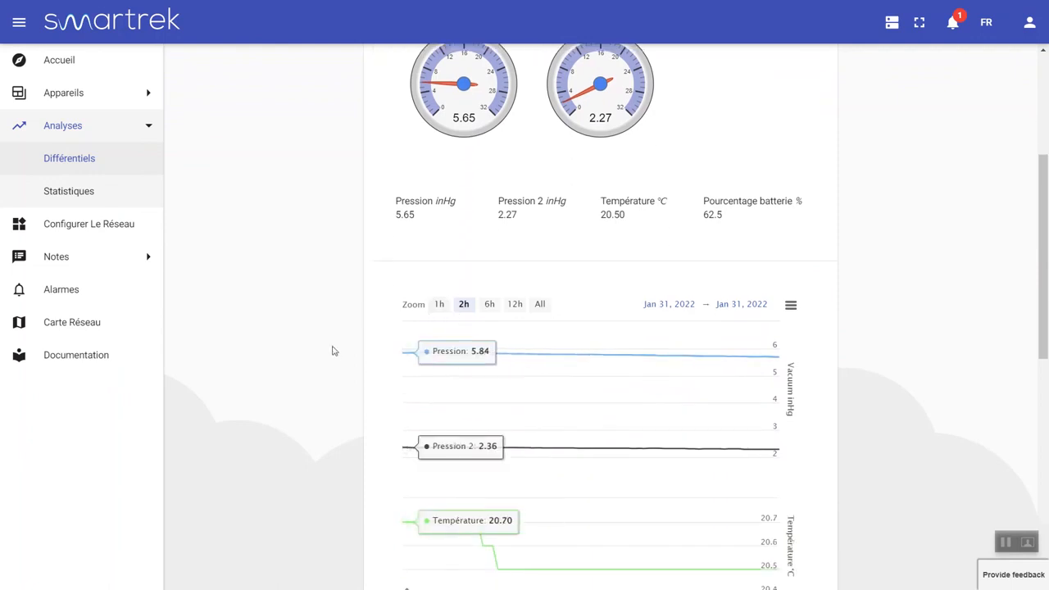
scroll(426, 328, "down", 2)
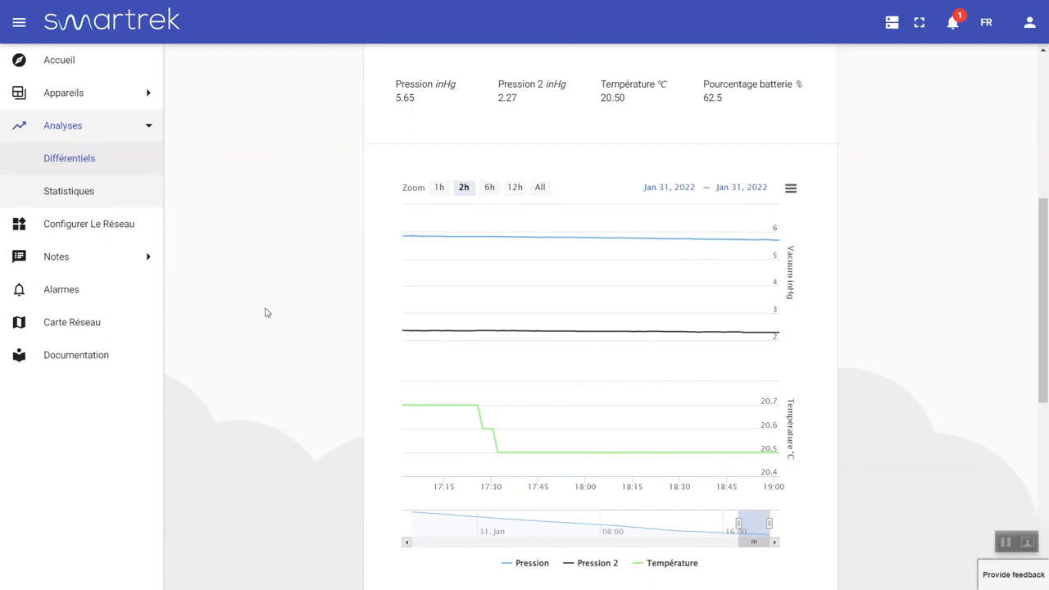
left_click(490, 188)
left_click(514, 189)
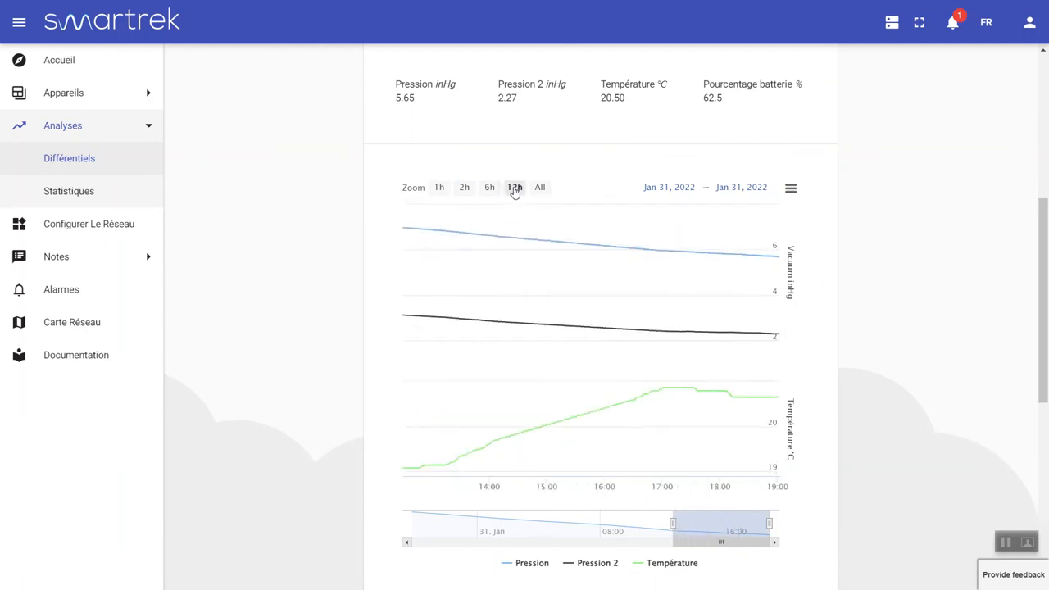
left_click(537, 189)
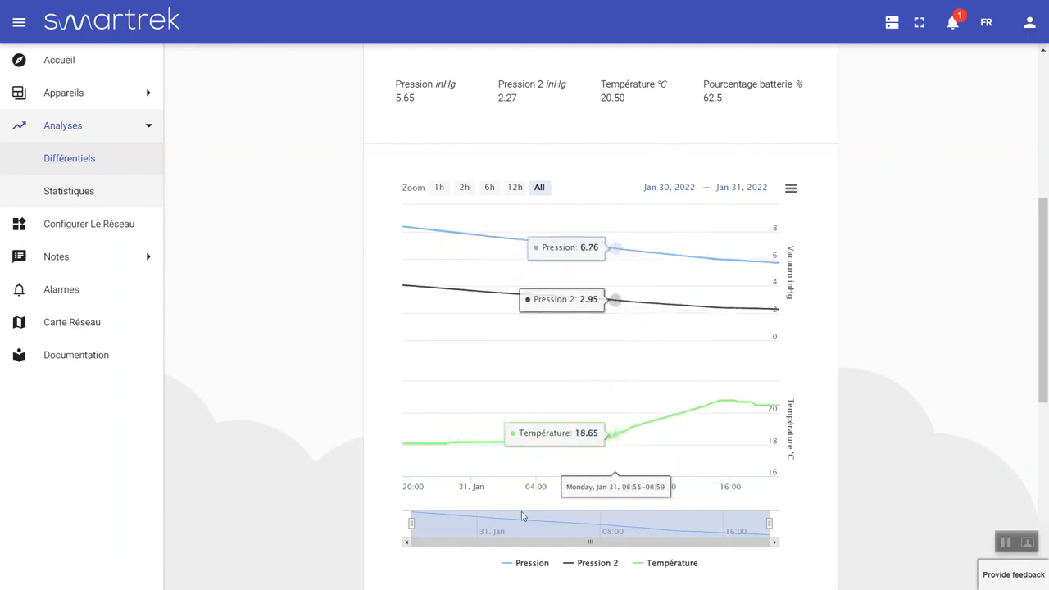
left_click_drag(412, 523, 649, 516)
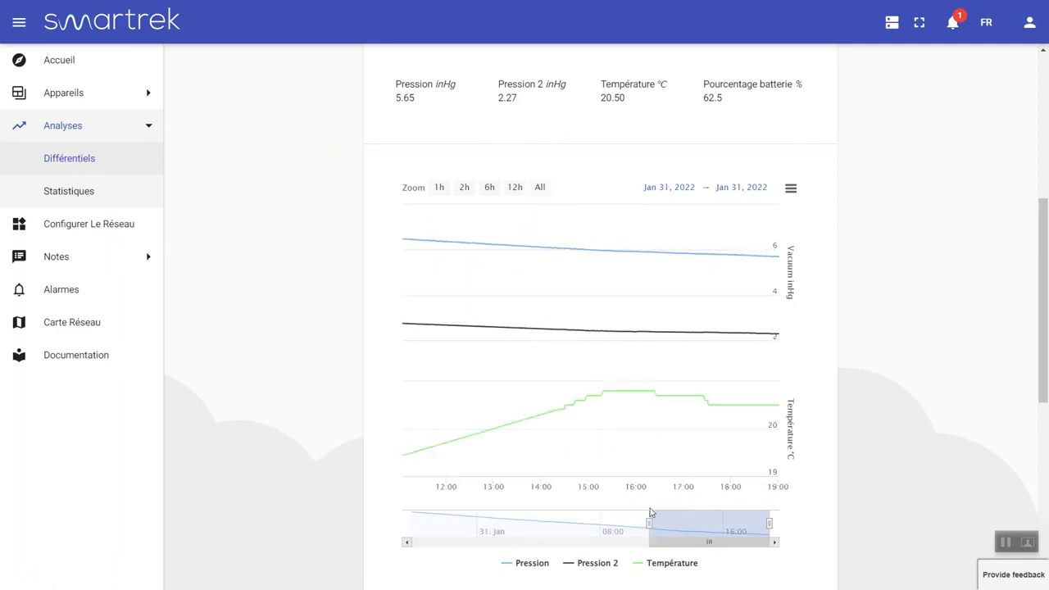
left_click_drag(767, 520, 700, 523)
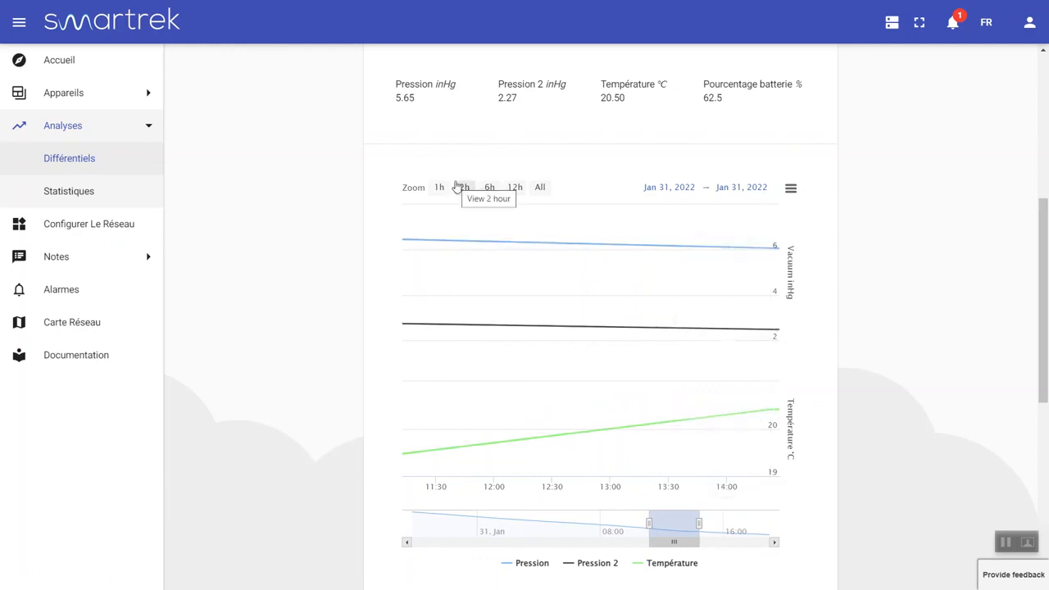
scroll(525, 262, "up", 3)
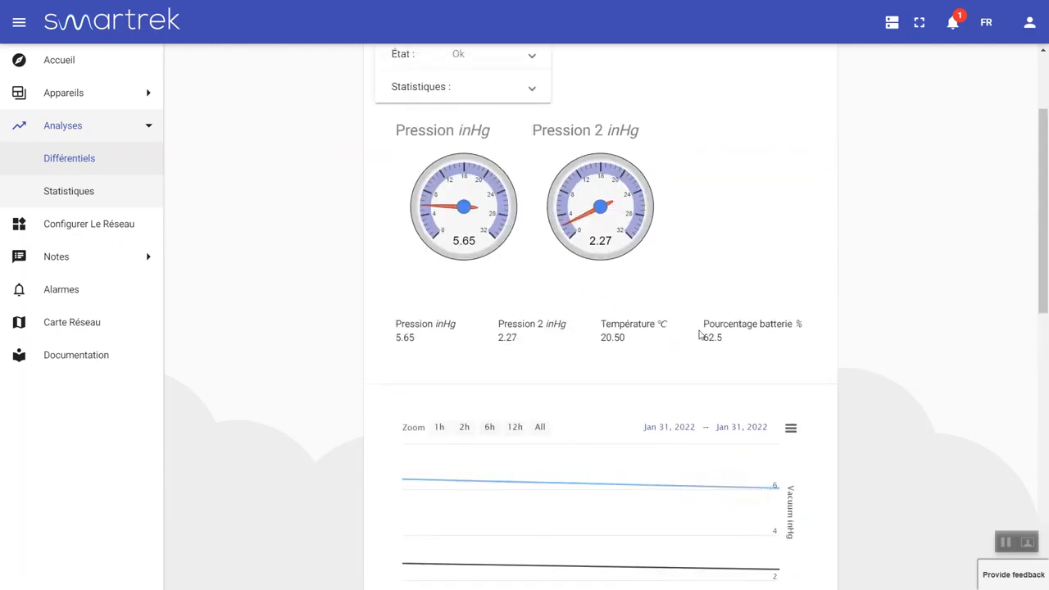
scroll(514, 244, "up", 1)
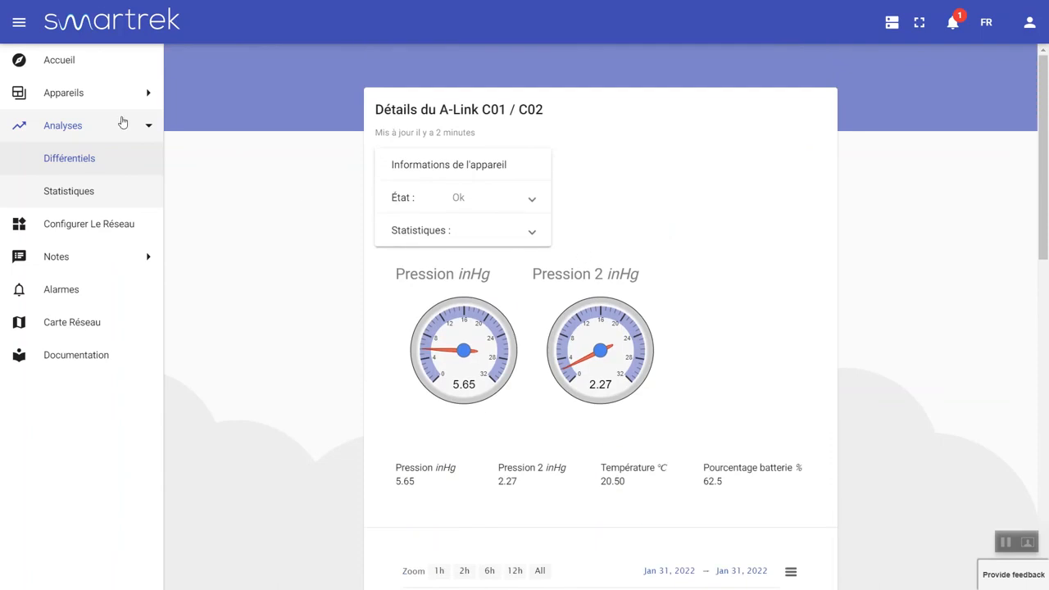
left_click(91, 169)
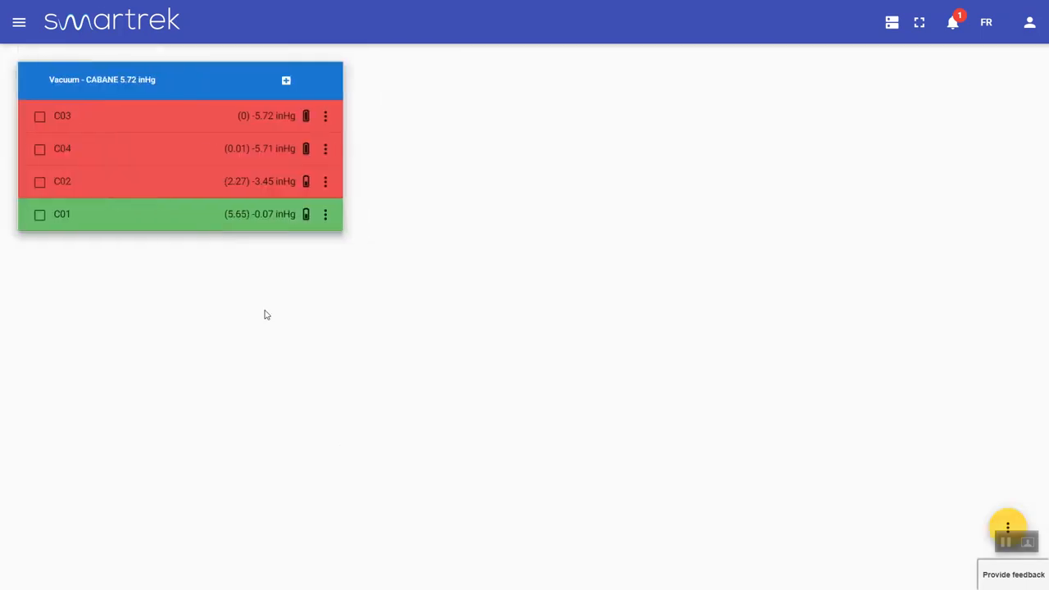